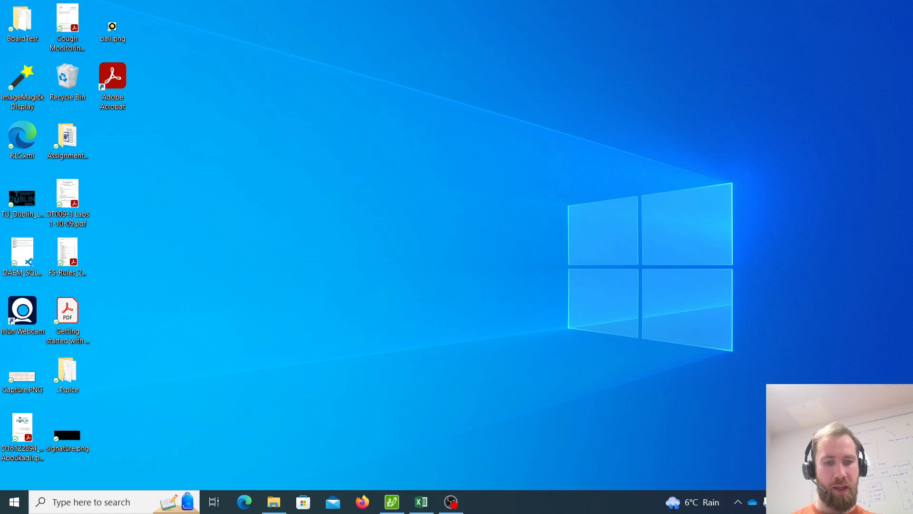
Step: Switch to the Assignment 1 load schedule in Excel and review the circuit 1 load table on the Cct. 1 sheet
key(alt+Tab)
key(alt+Tab)
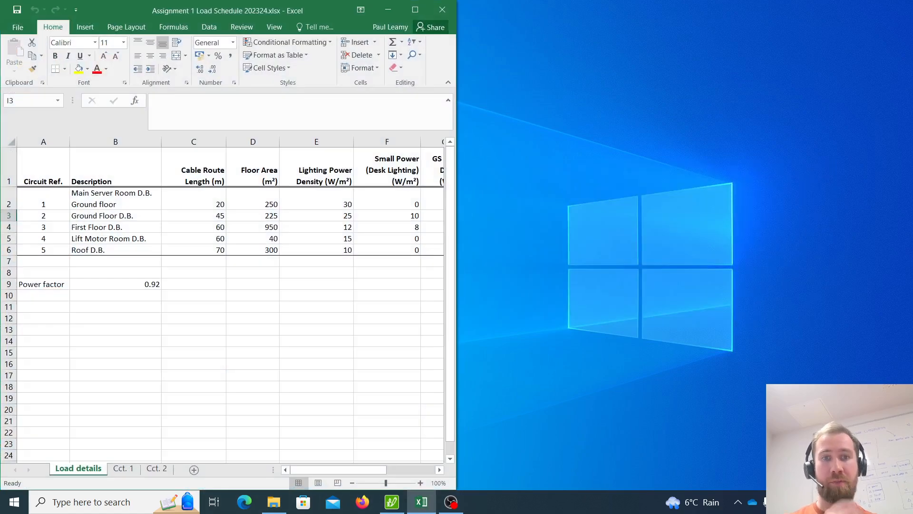
click(416, 9)
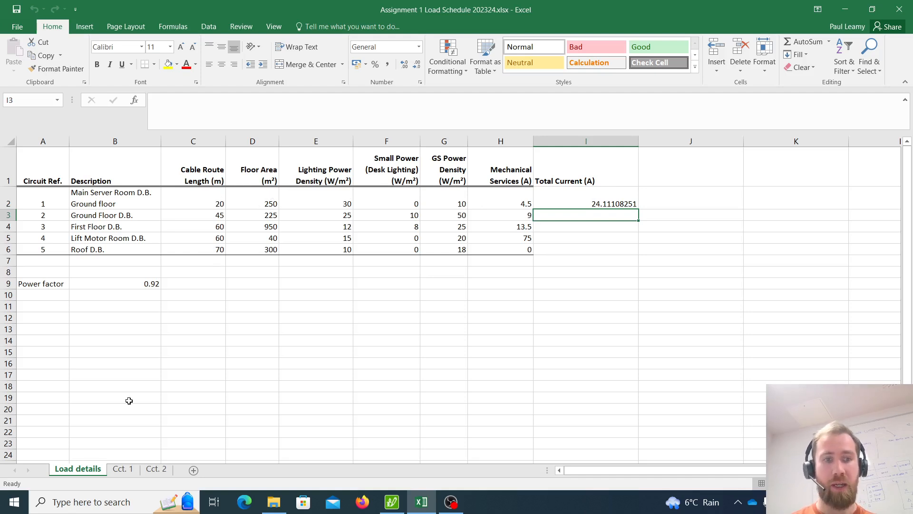
click(120, 470)
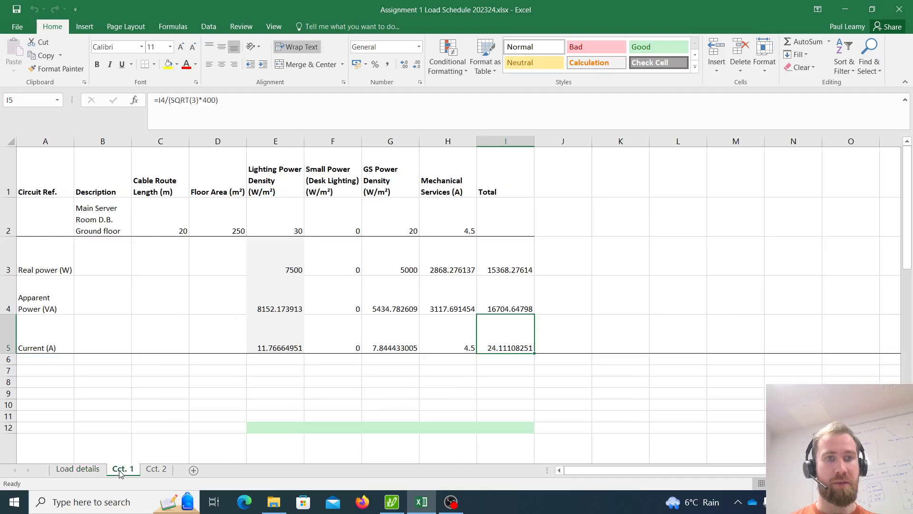
drag(45, 183, 493, 342)
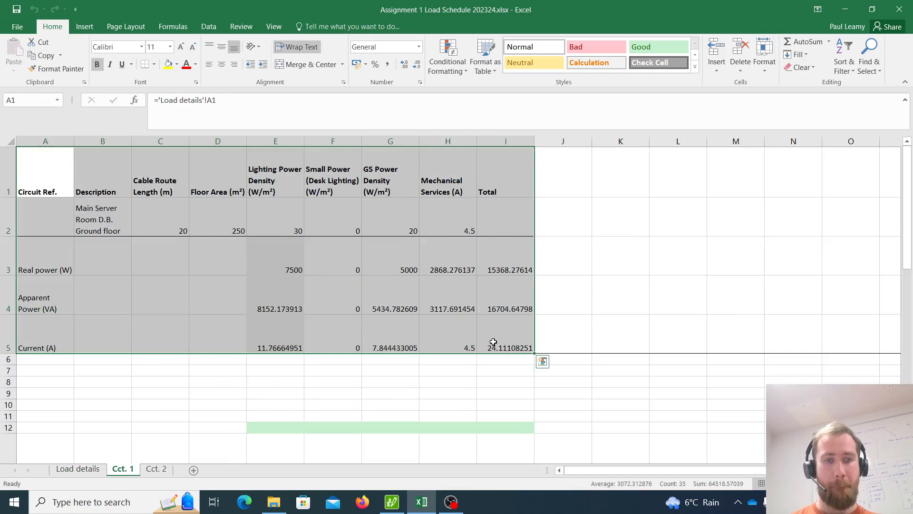
Step: Switch to EcoStruxure Power Design - Ecodial and open the recent project ELSDAssignment1Starter.eac
click(850, 11)
key(alt+Tab)
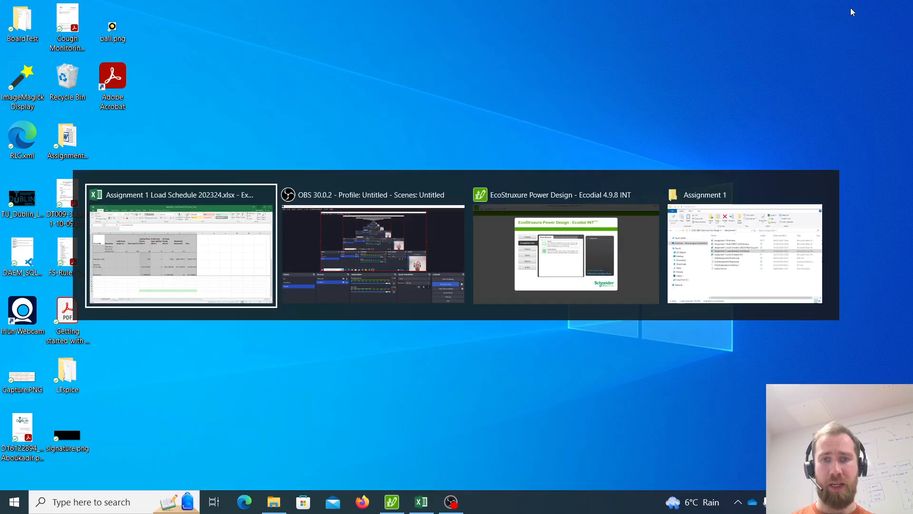
key(alt+Tab)
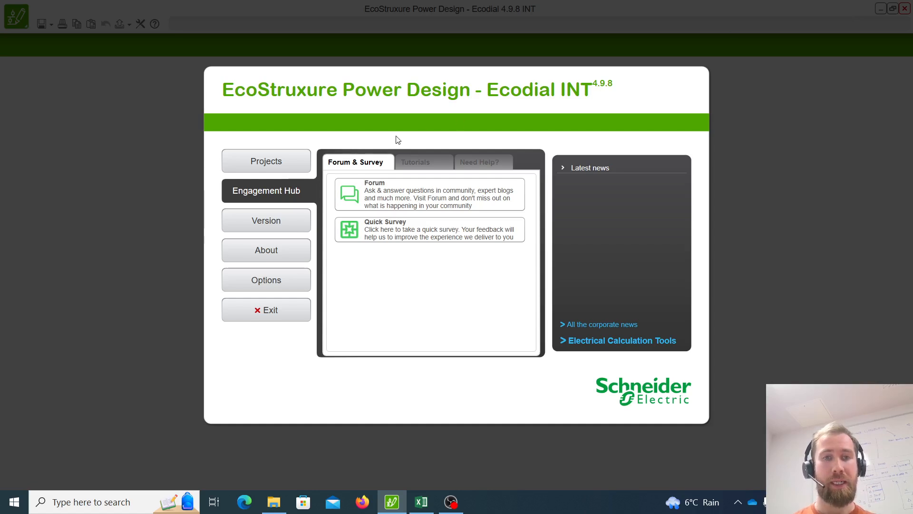
click(297, 156)
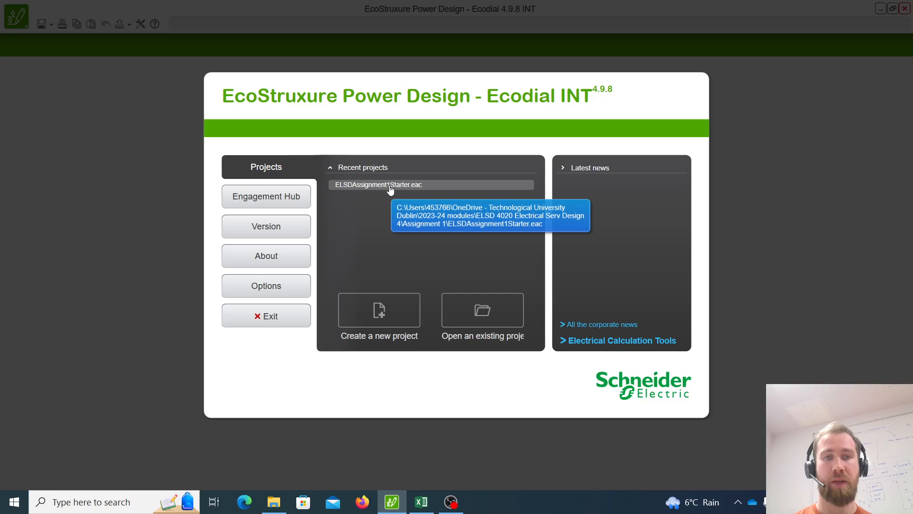
click(390, 185)
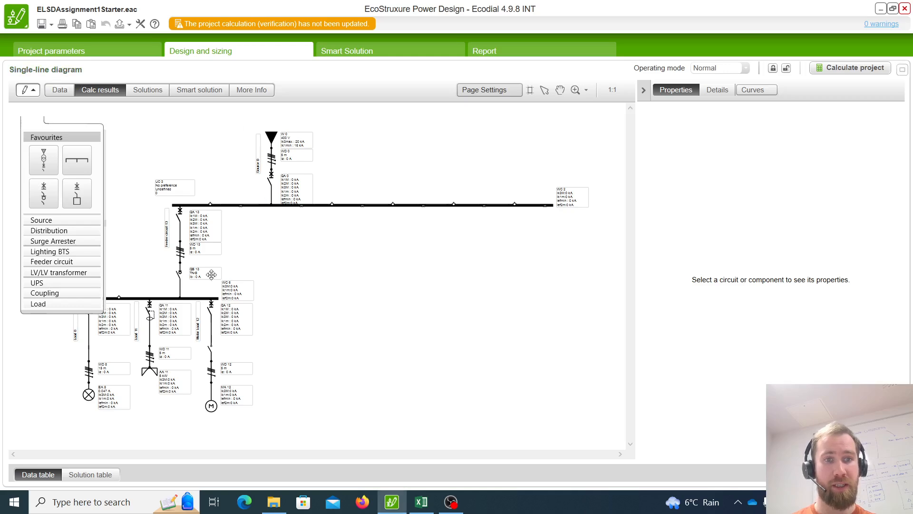
Step: Examine the properties of the source, both switchboards, the feeder circuit and the three load circuits in the single-line diagram
scroll(264, 264, up, 2)
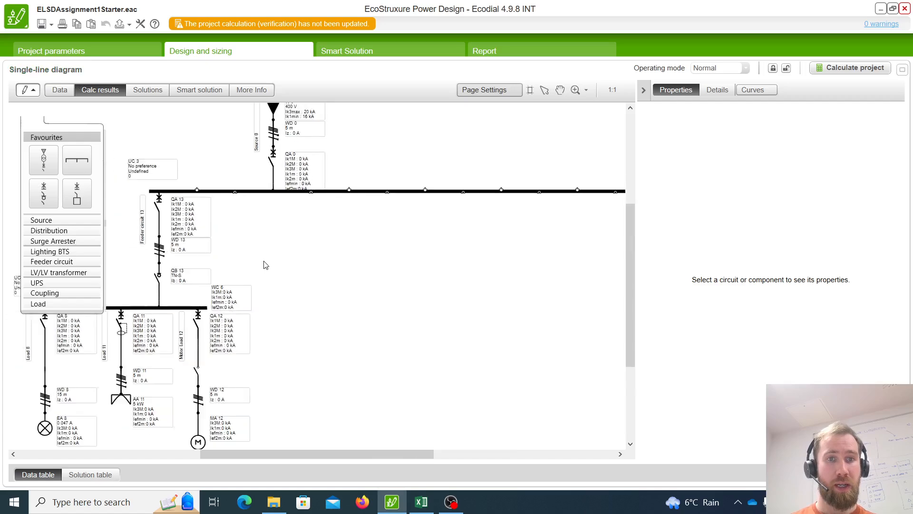
scroll(265, 265, down, 1)
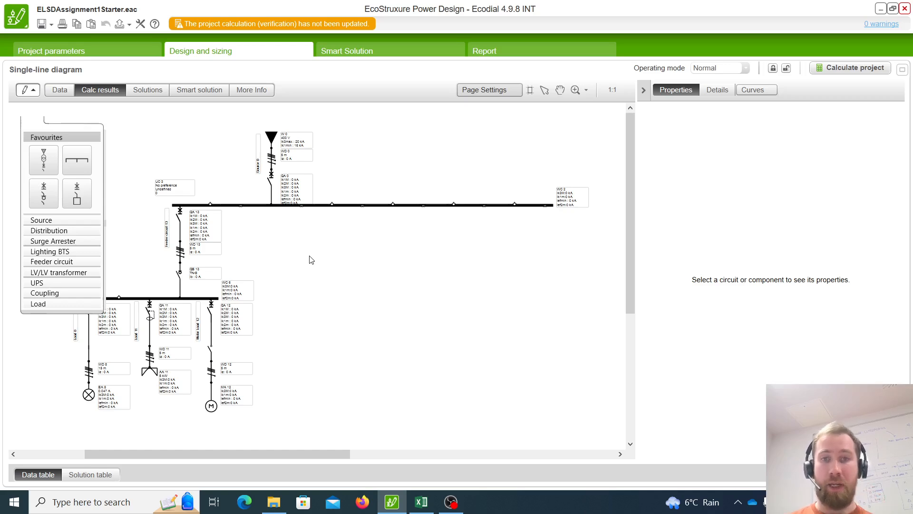
click(269, 162)
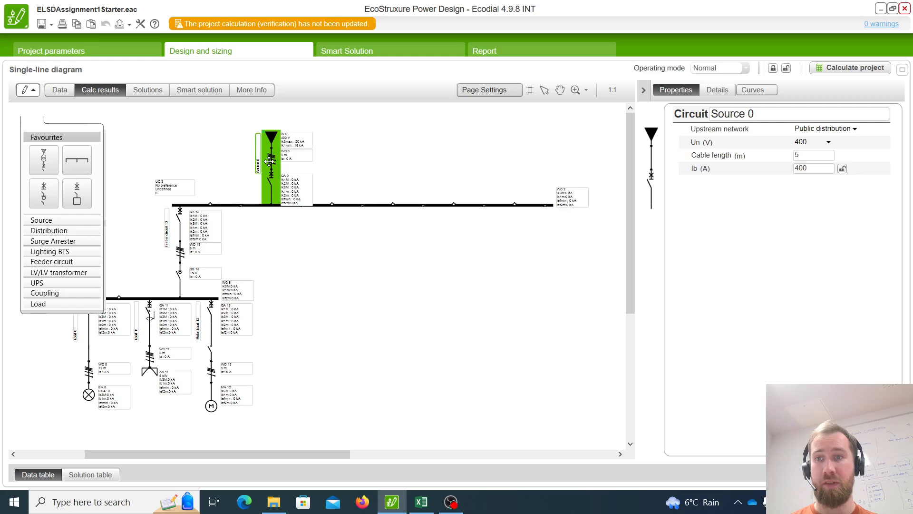
click(228, 203)
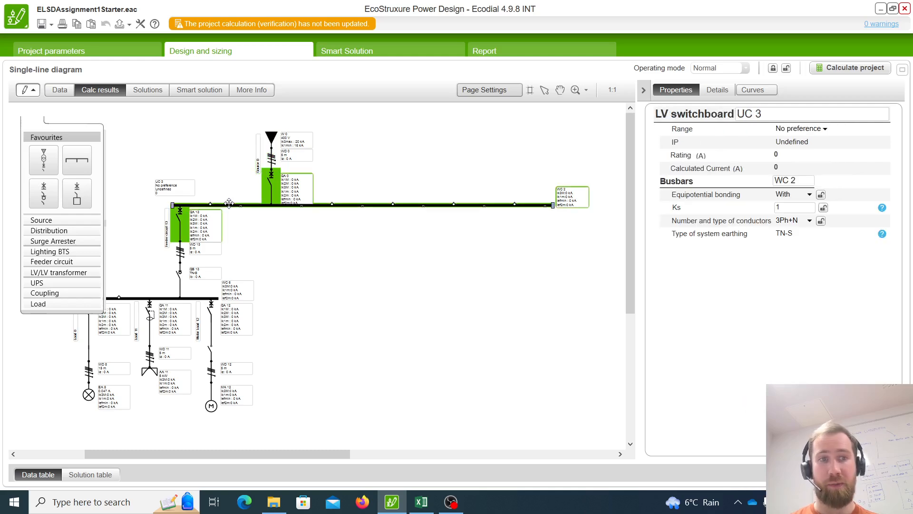
click(180, 256)
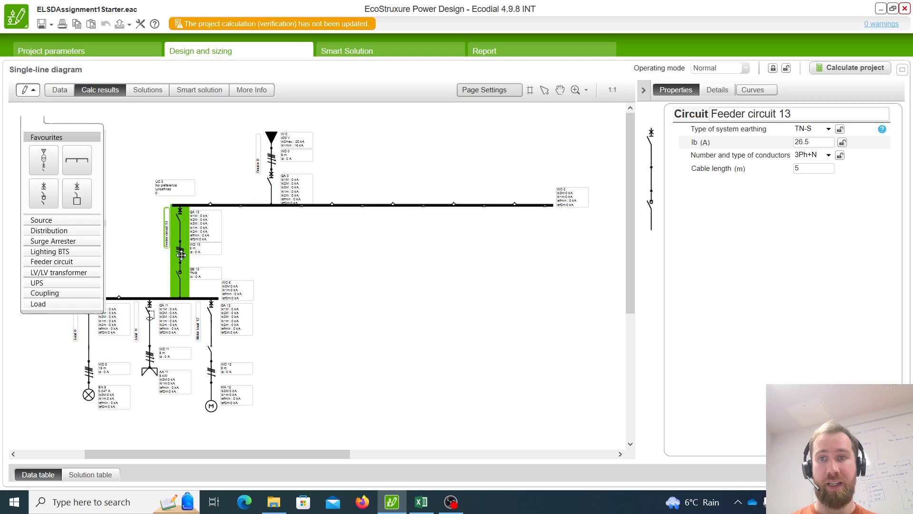
click(157, 297)
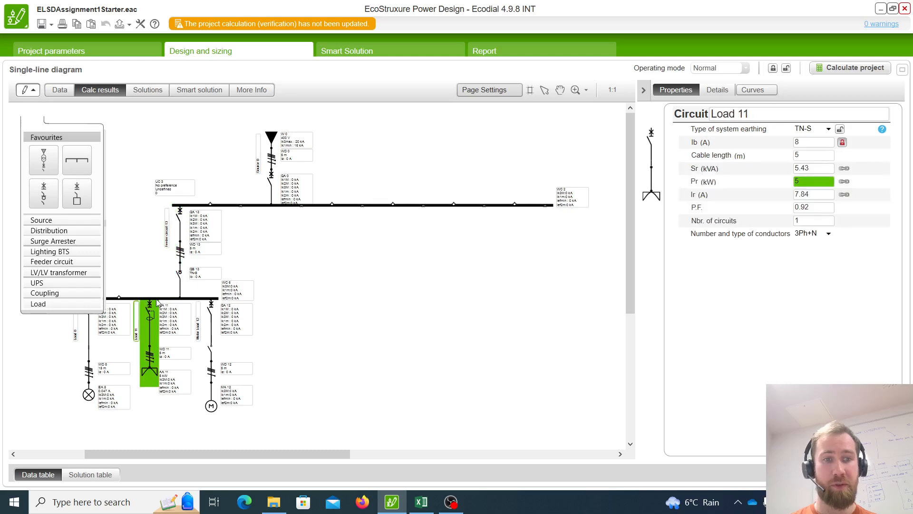
click(158, 298)
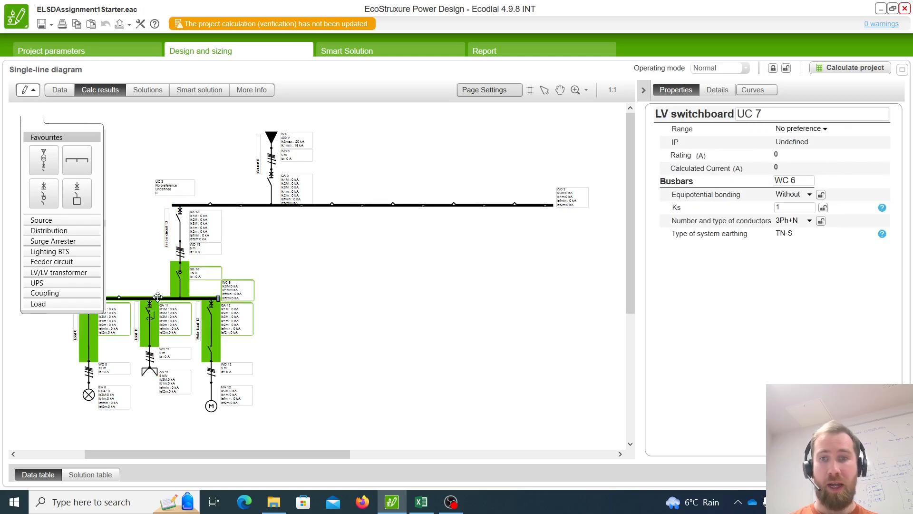
click(90, 386)
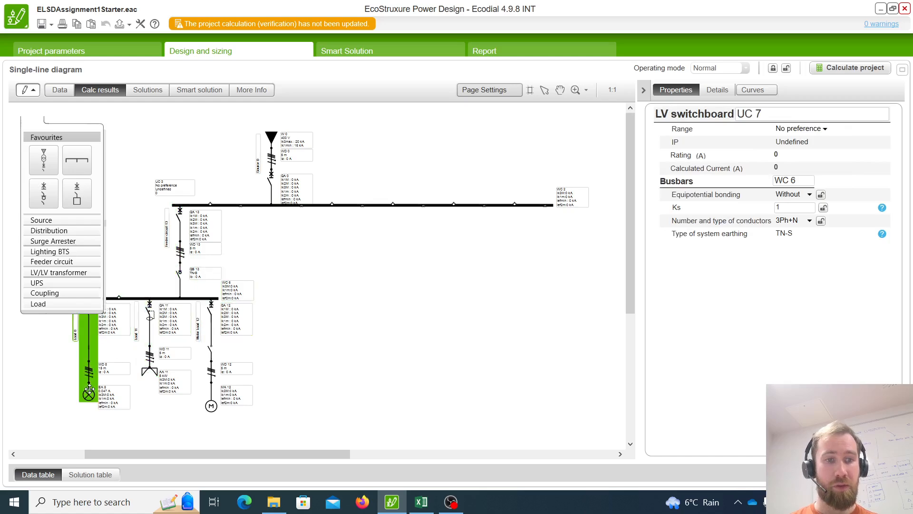
click(145, 373)
click(211, 407)
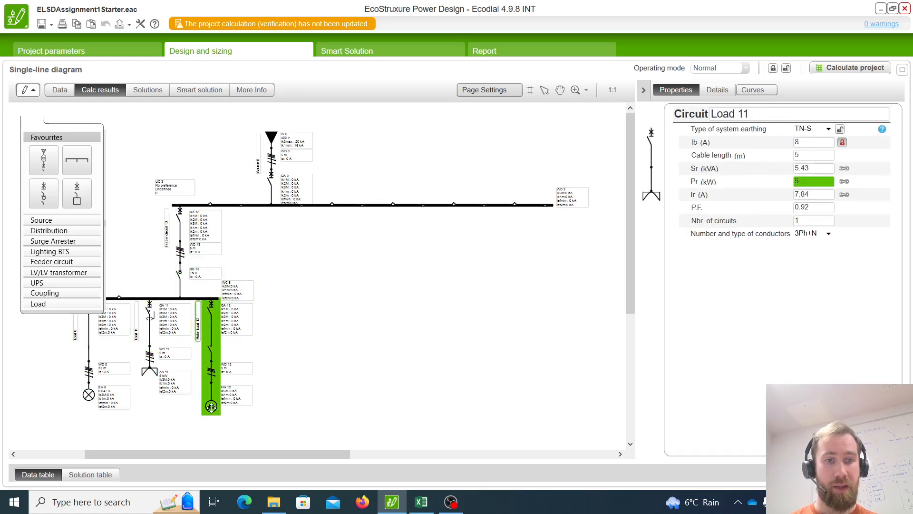
Step: Change the single-line diagram's annotations from calculation results to solutions
scroll(208, 255, up, 3)
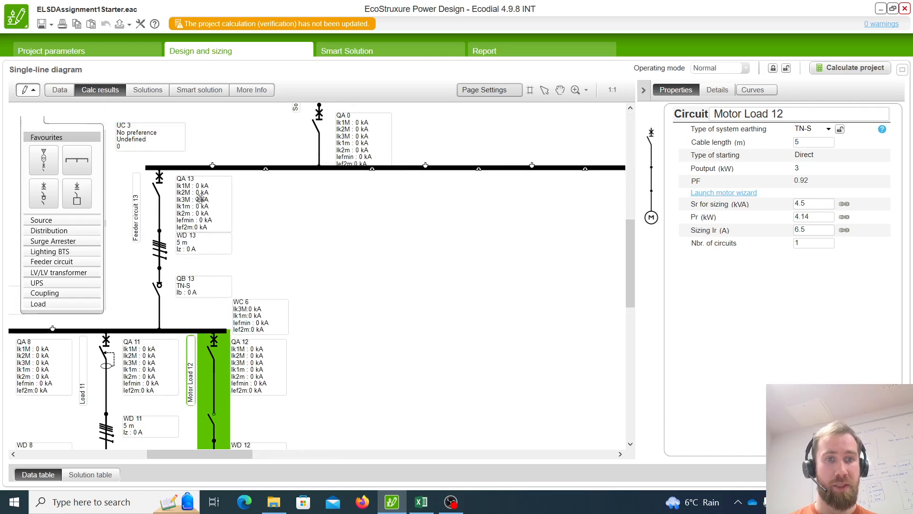
click(148, 91)
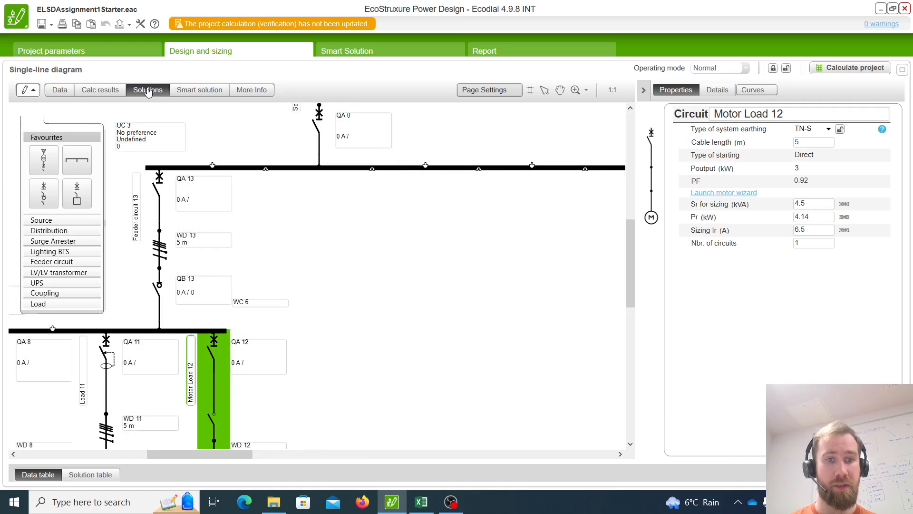
scroll(288, 383, down, 5)
scroll(288, 383, up, 4)
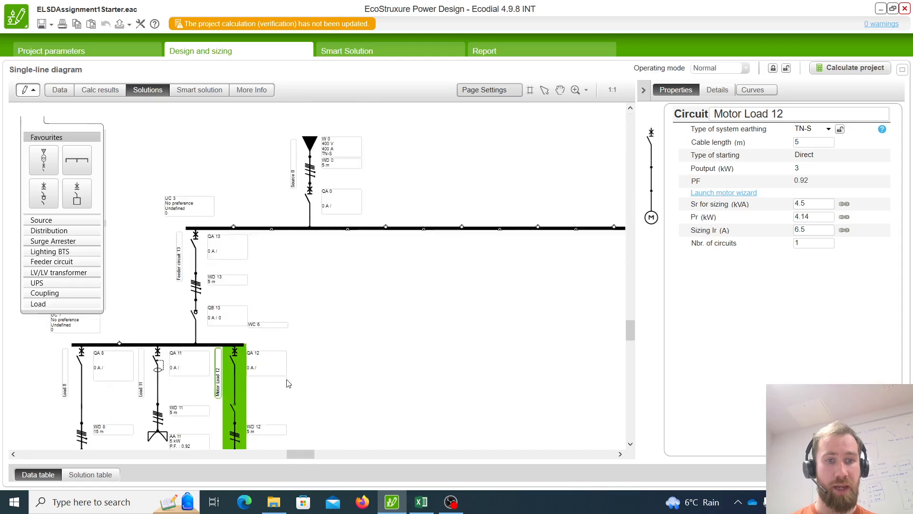
scroll(288, 384, up, 1)
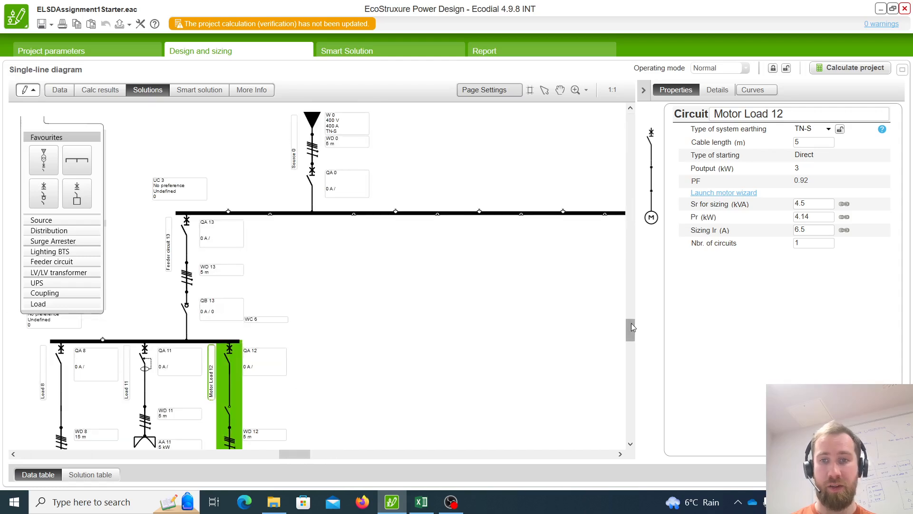
drag(632, 327, 641, 351)
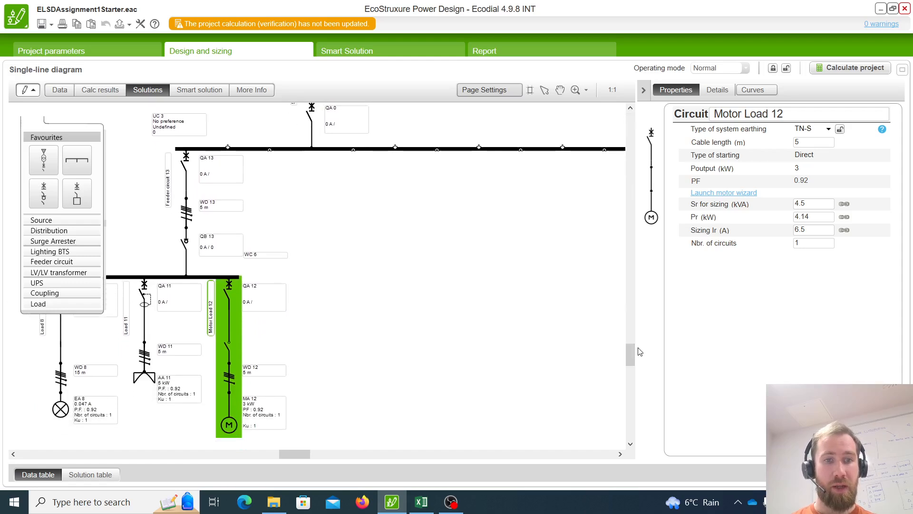
Step: Compare the circuit 1 loads in the Excel schedule with the Load 8, Load 11 and Motor Load 12 circuits in Ecodial
key(alt+Tab)
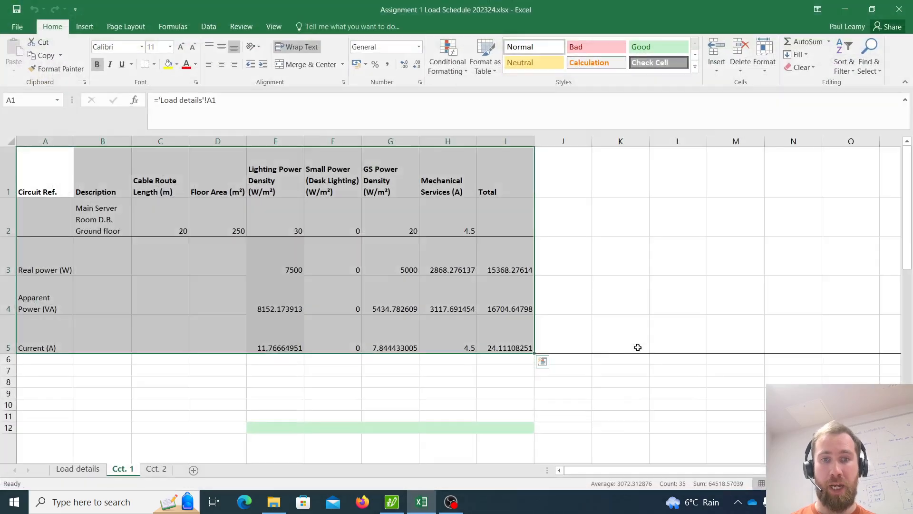
click(431, 376)
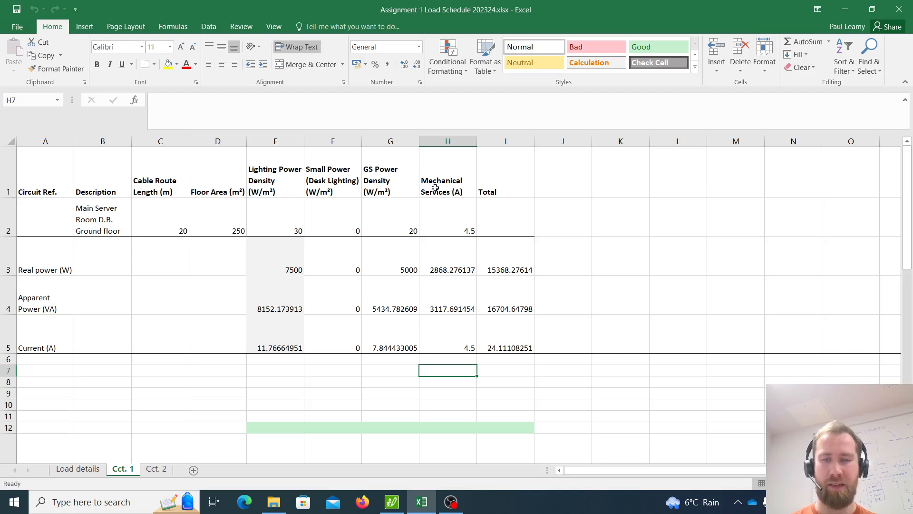
key(alt+Tab)
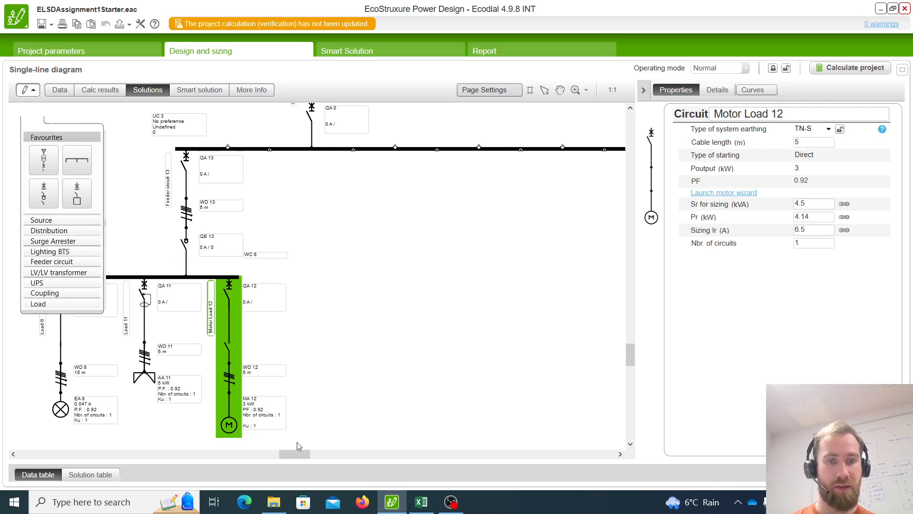
drag(298, 454, 237, 447)
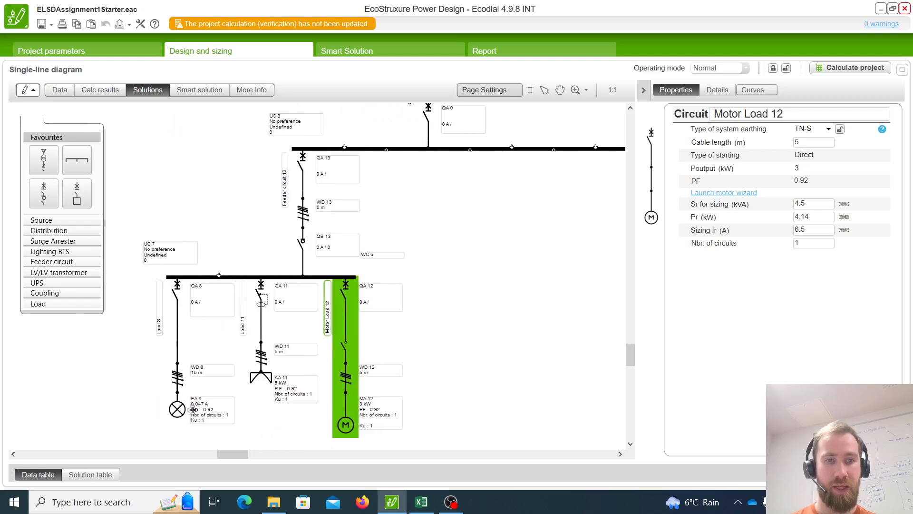
click(177, 413)
click(262, 361)
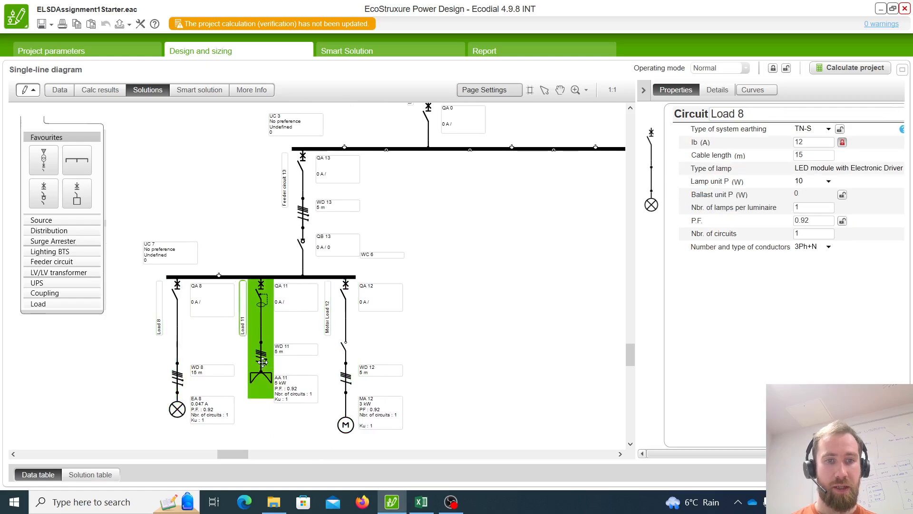
click(348, 384)
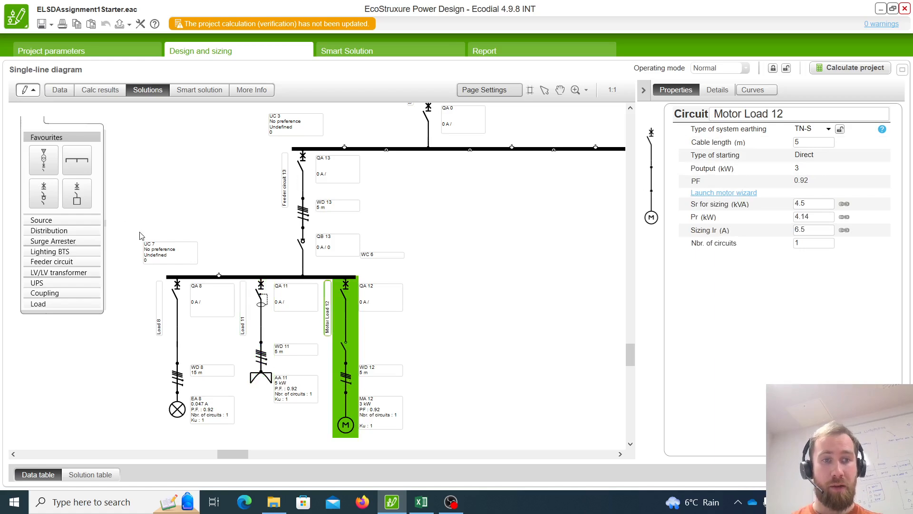
Step: Arrange the Ecodial project and the Excel load schedule side by side, each filling half the screen
key(alt+Tab)
key(alt+Tab)
key(alt+Tab)
key(alt+Tab)
key(alt+Tab)
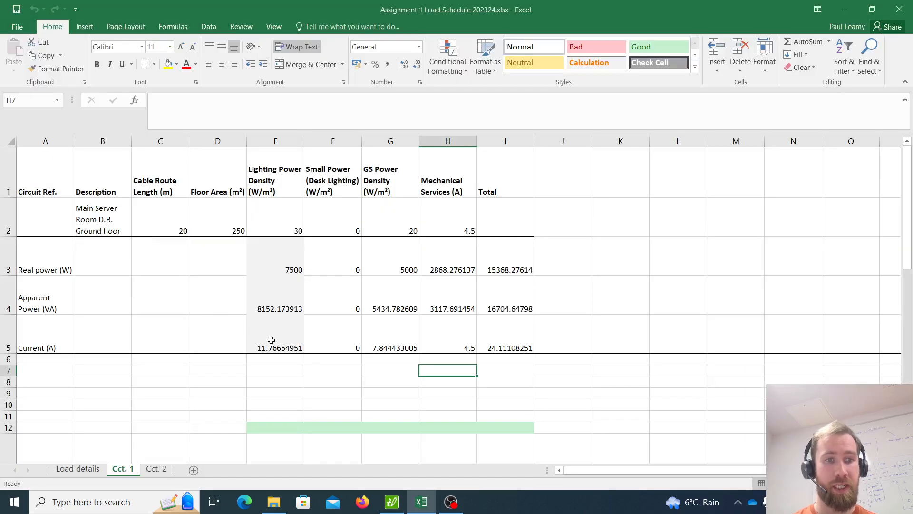
key(alt+Tab)
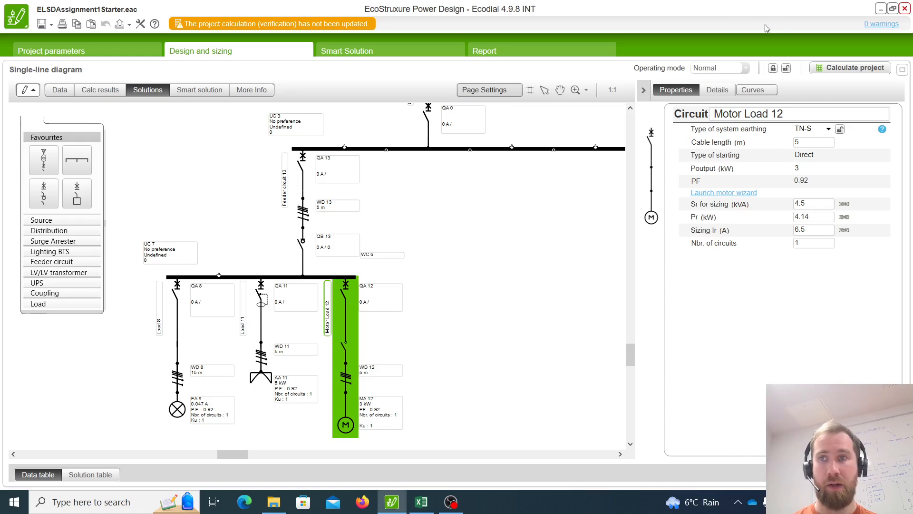
click(893, 9)
key(super+Left)
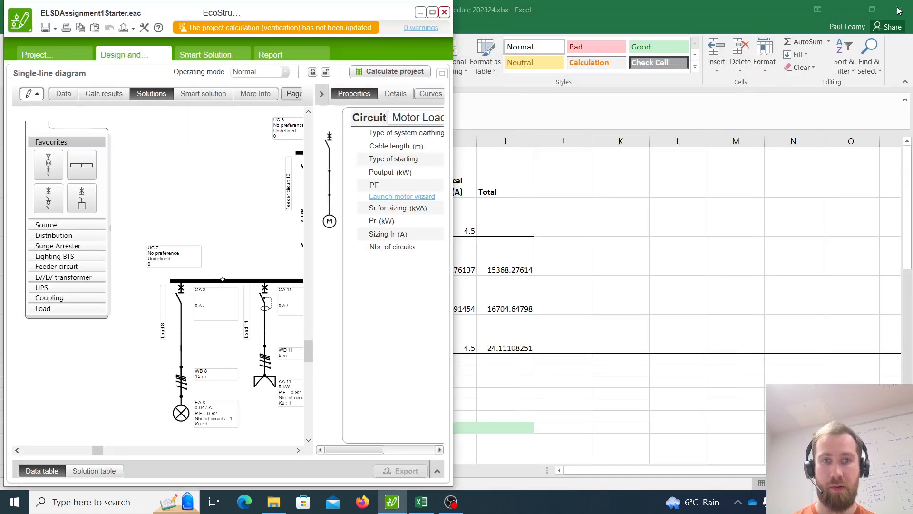
click(750, 13)
key(super+Right)
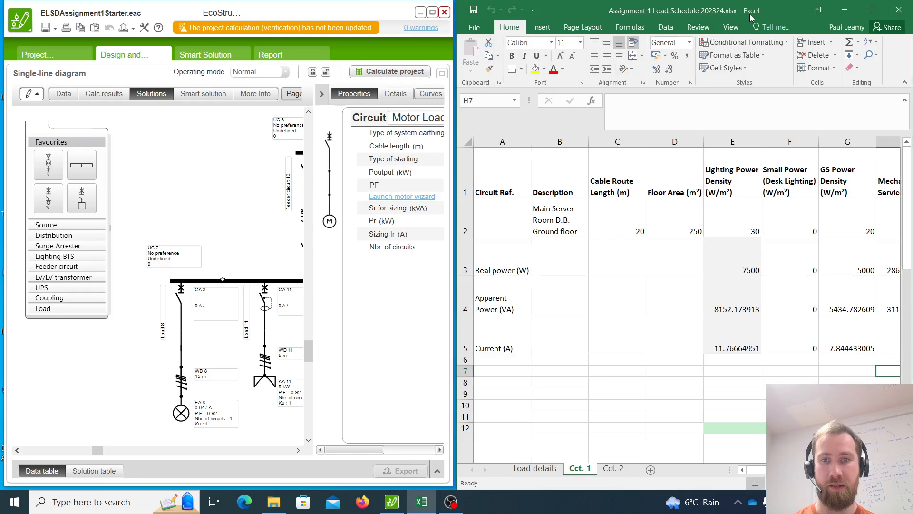
Step: Select the Load 8 lighting circuit in Ecodial and view it alongside the other two loads on its switchboard
click(57, 167)
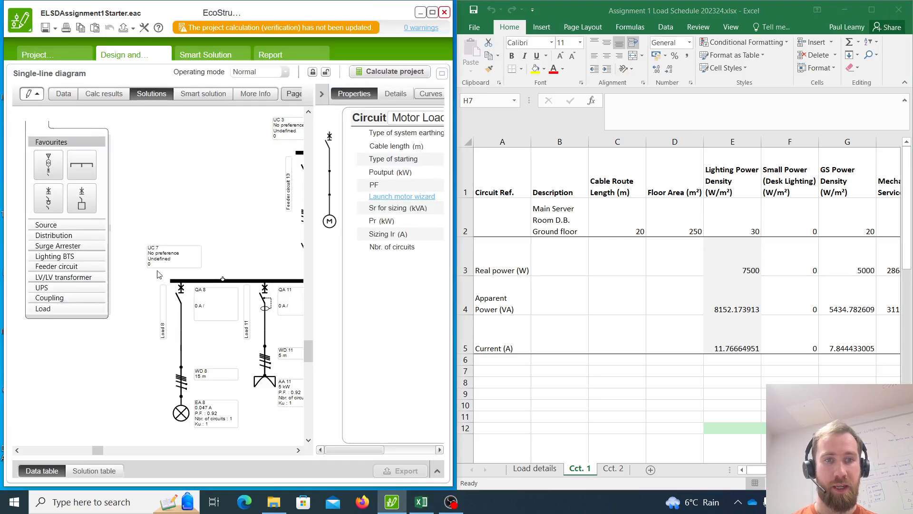
click(177, 389)
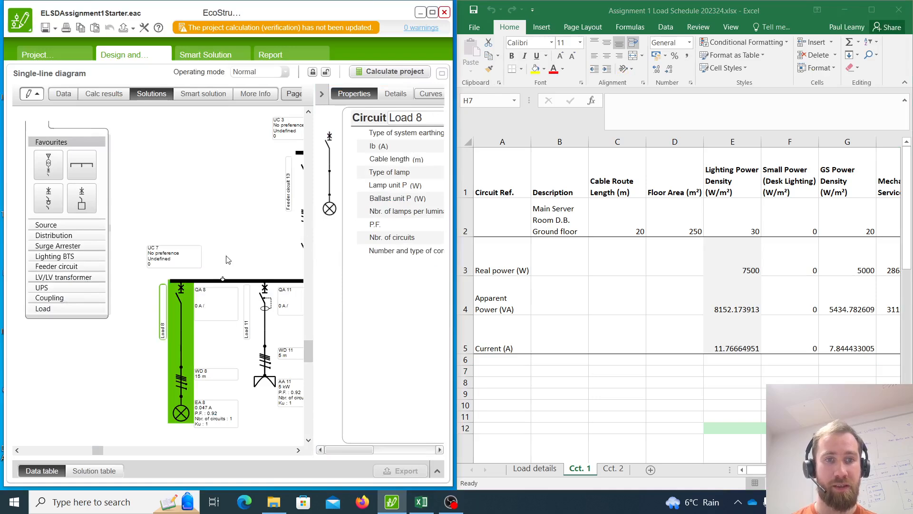
drag(95, 449, 116, 457)
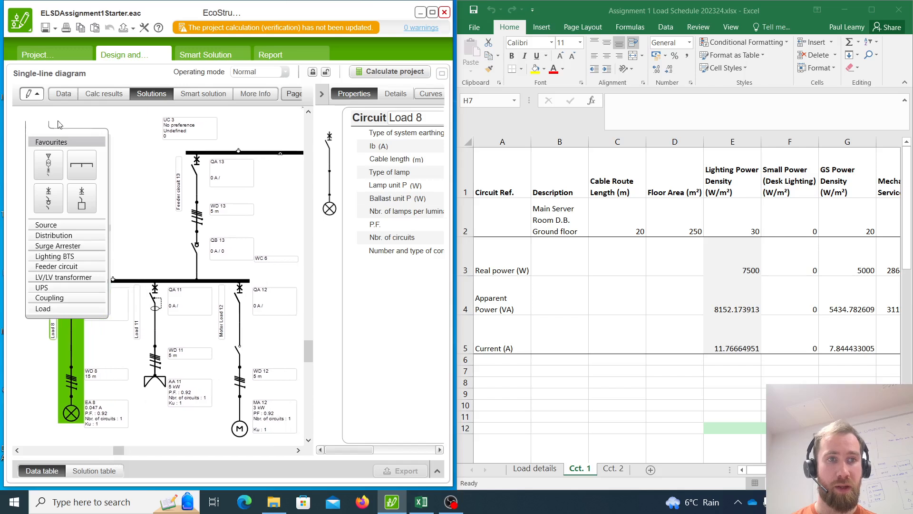
Step: Widen the Load 8 properties pane and compare its Ib and cable length with the lighting figures in the Excel schedule
click(34, 94)
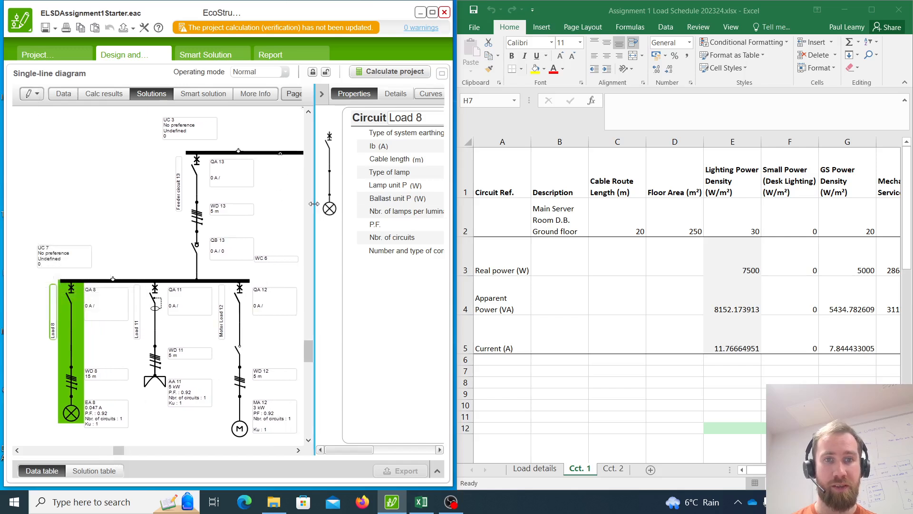
drag(313, 203, 218, 204)
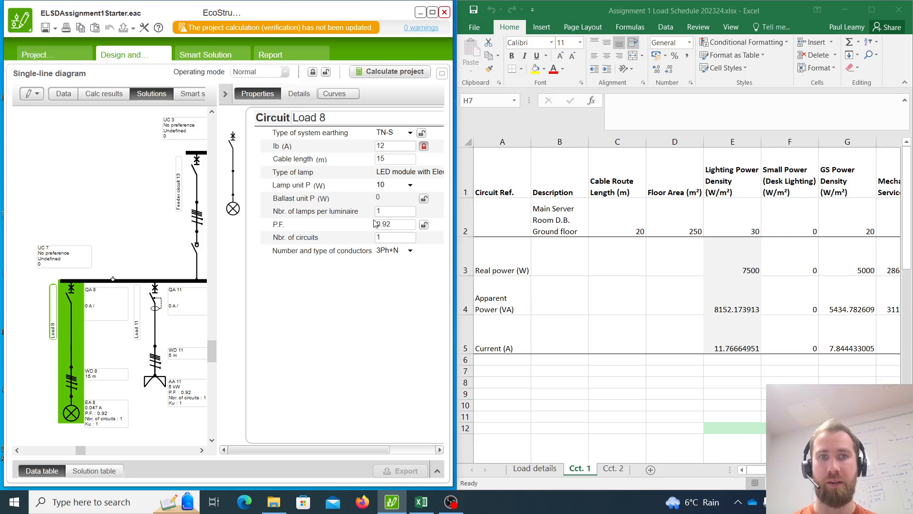
click(751, 262)
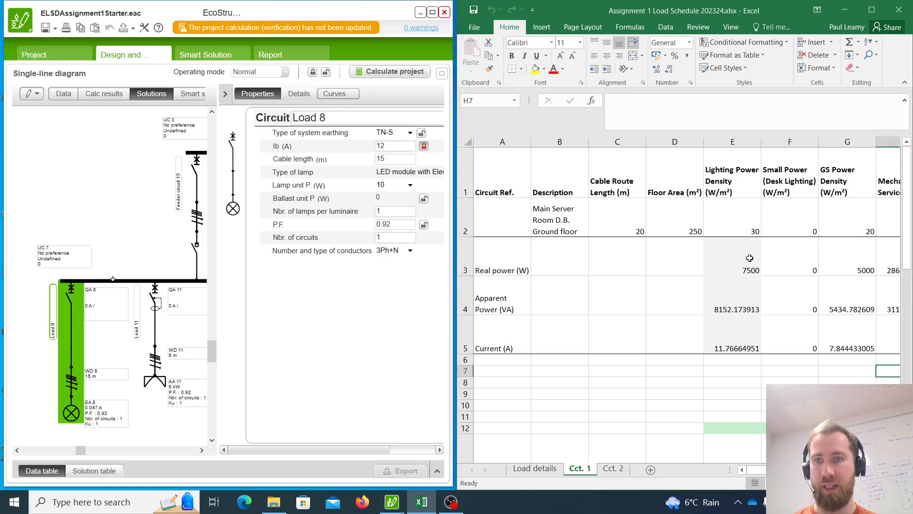
click(742, 334)
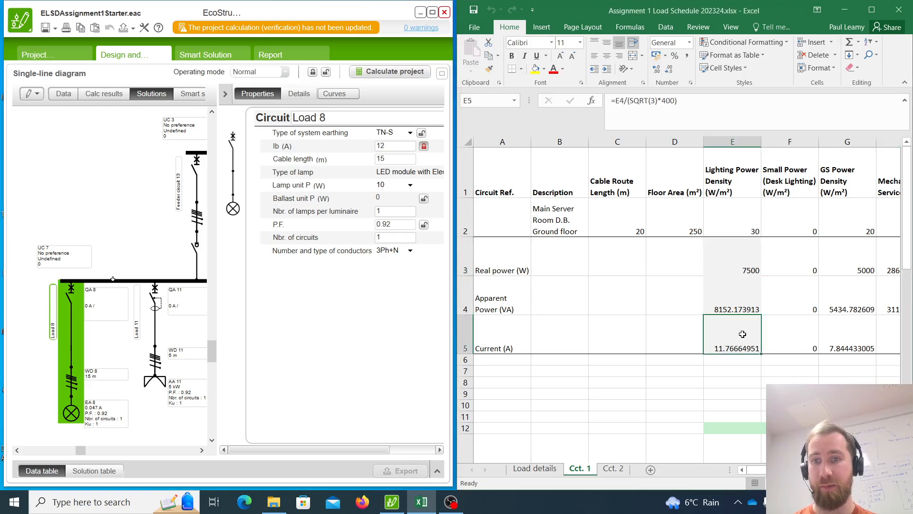
click(389, 147)
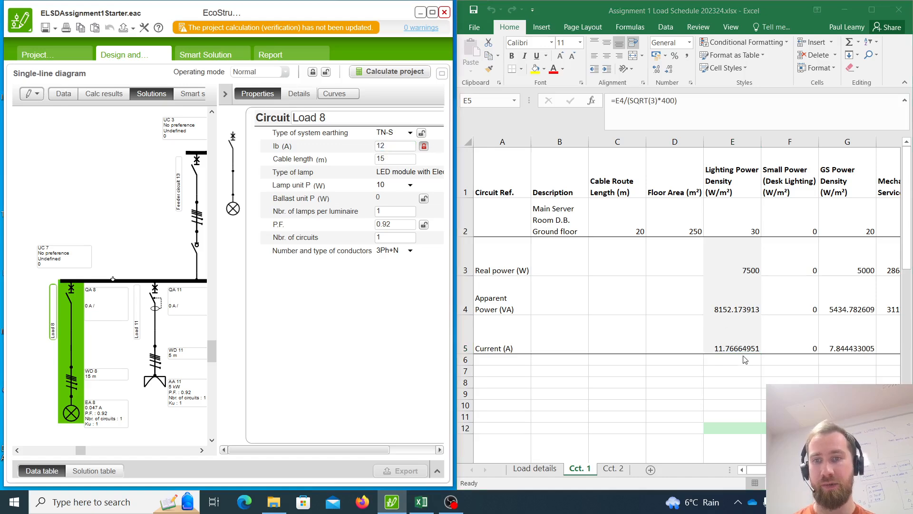
click(413, 145)
text(12)
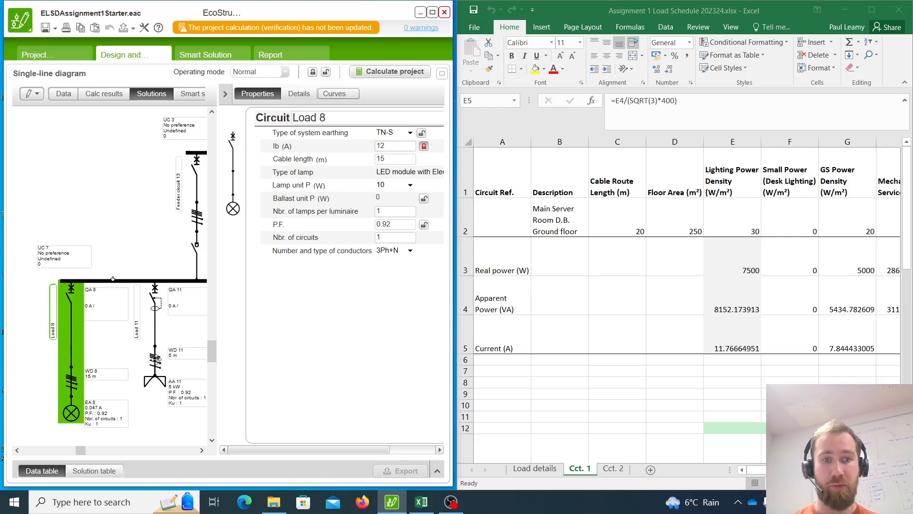
click(397, 161)
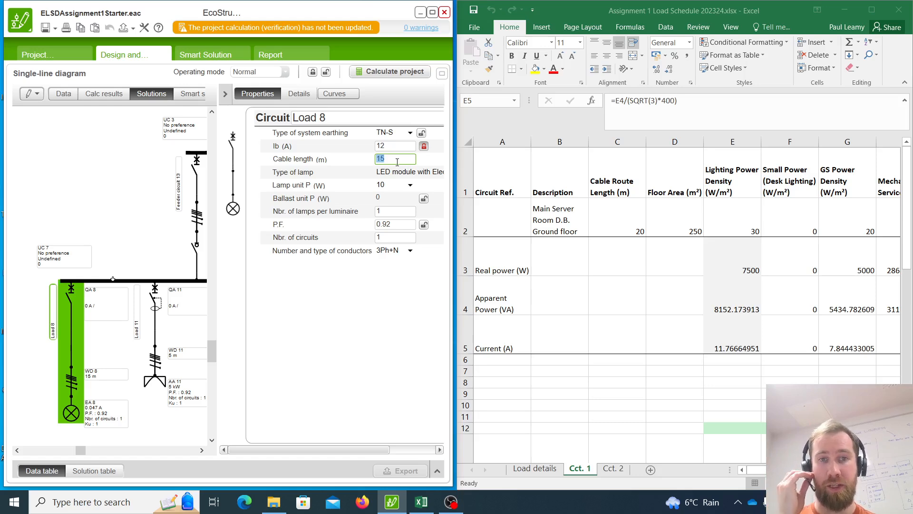
Step: Review the properties of lighting load EA 8, LV cable WD 8 and circuit breaker QA 8 in the Load 8 circuit
click(240, 208)
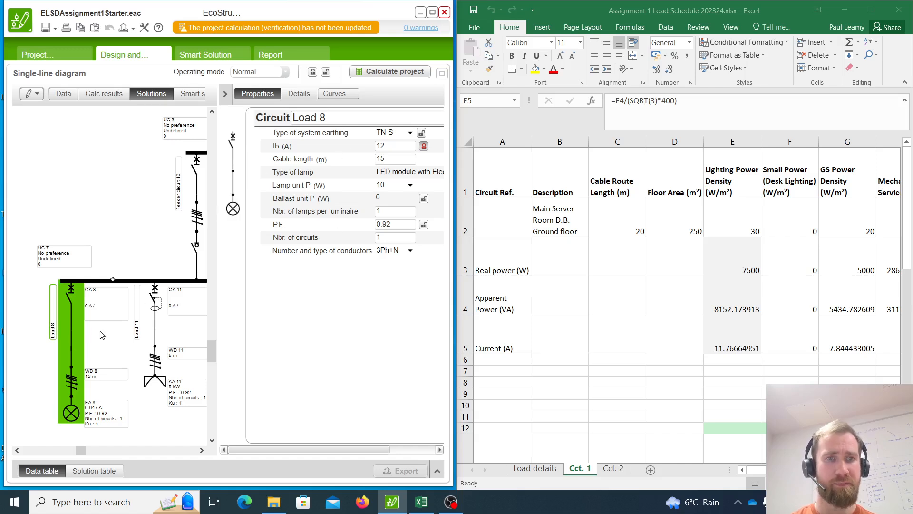
click(229, 212)
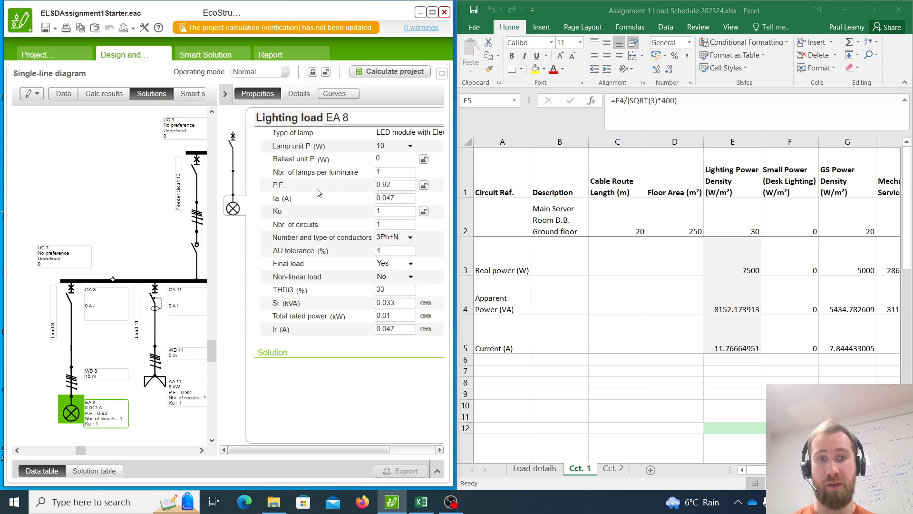
click(234, 184)
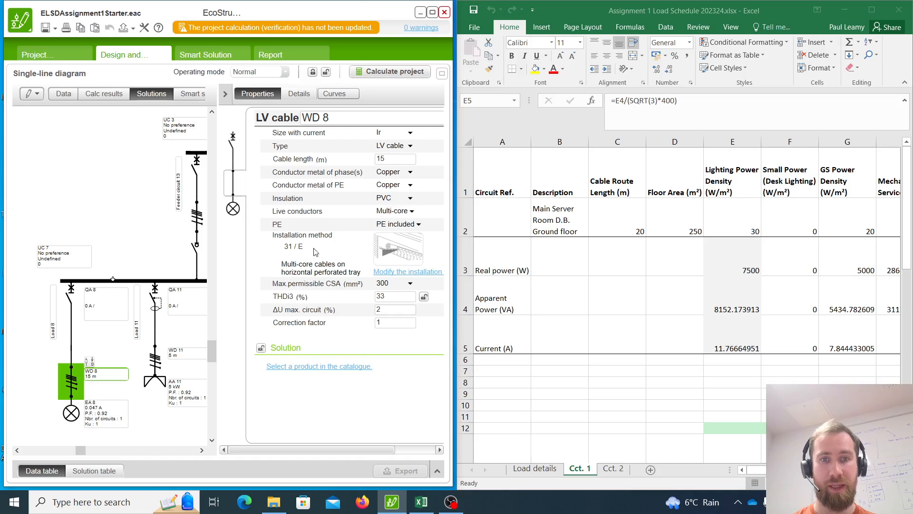
click(235, 151)
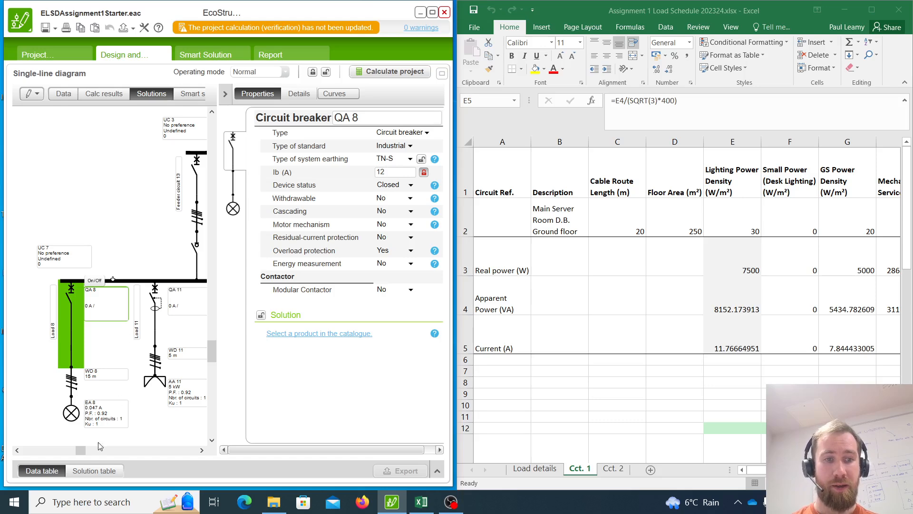
Step: Compare the Load 11 circuit's Ib, cable length and rated power with the GS power column of the Excel schedule
click(159, 317)
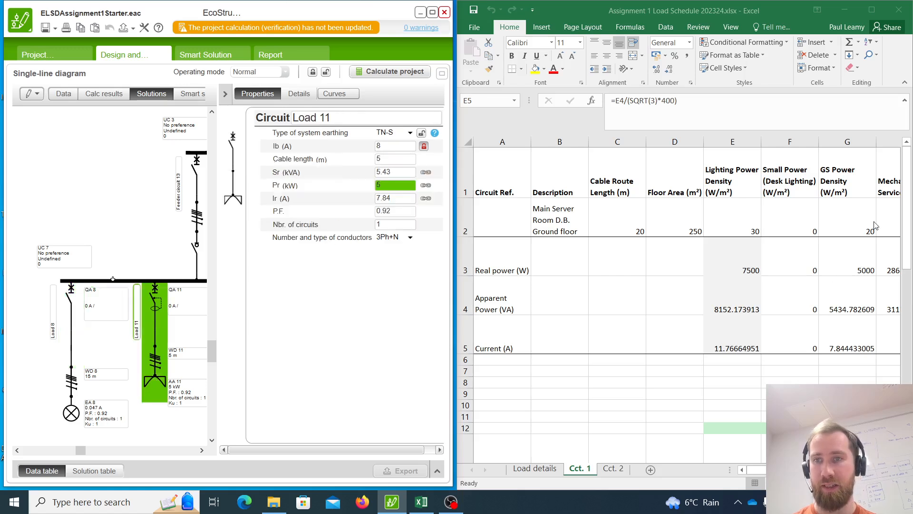
click(853, 141)
click(853, 142)
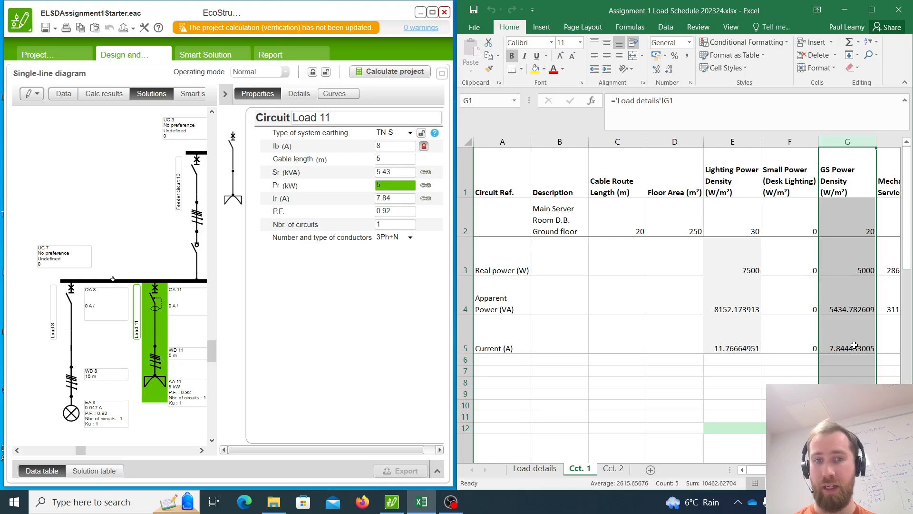
double_click(394, 145)
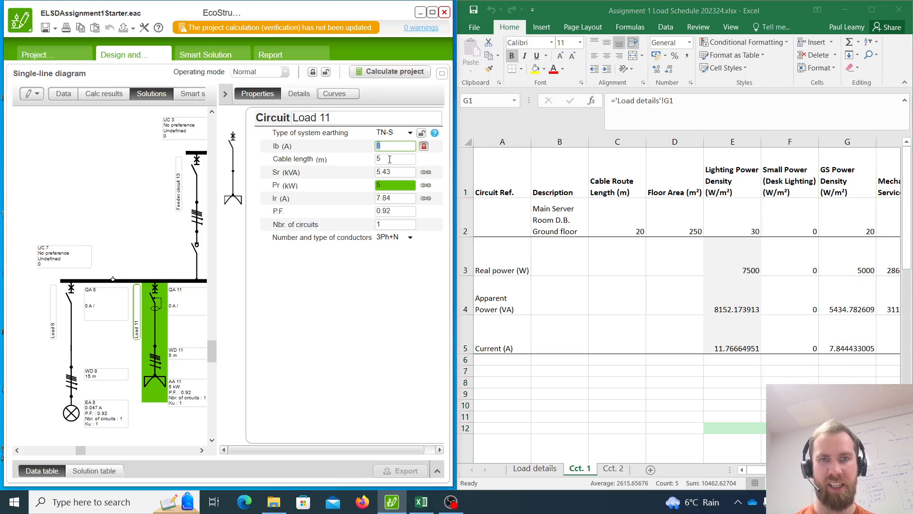
click(390, 159)
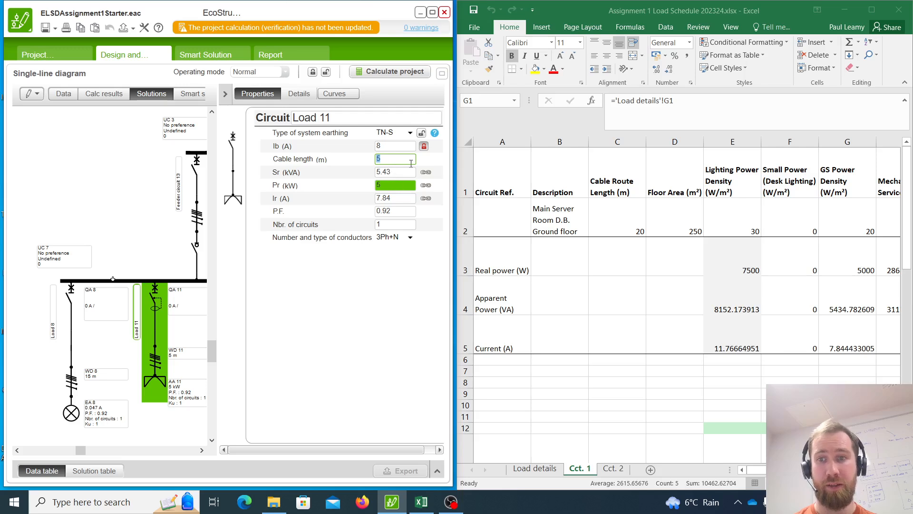
click(859, 263)
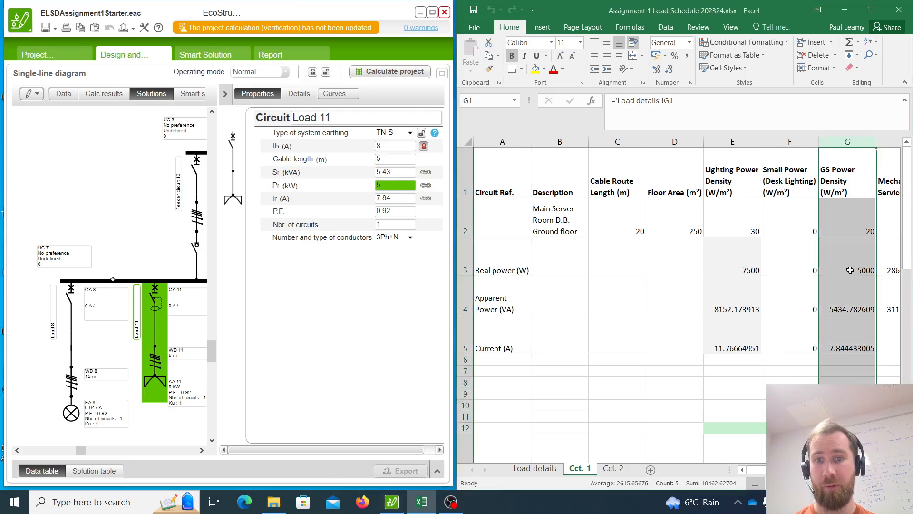
click(850, 270)
click(844, 301)
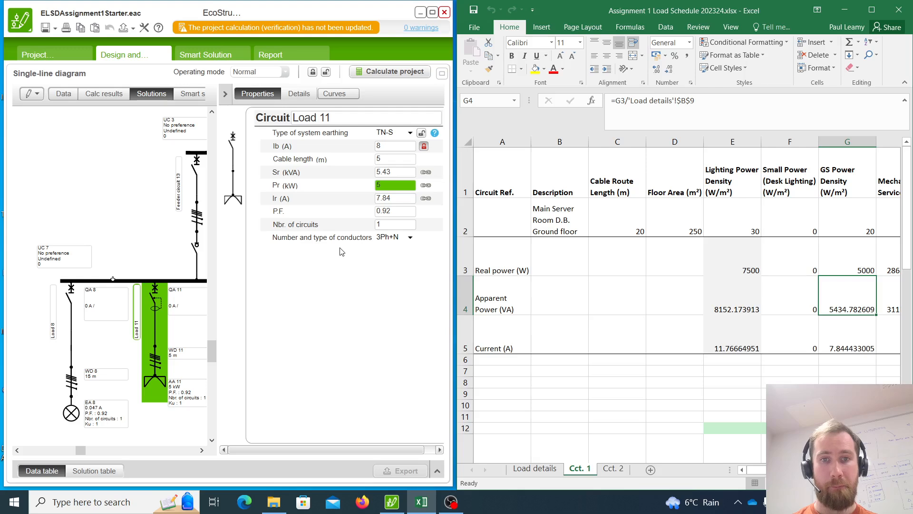
click(395, 185)
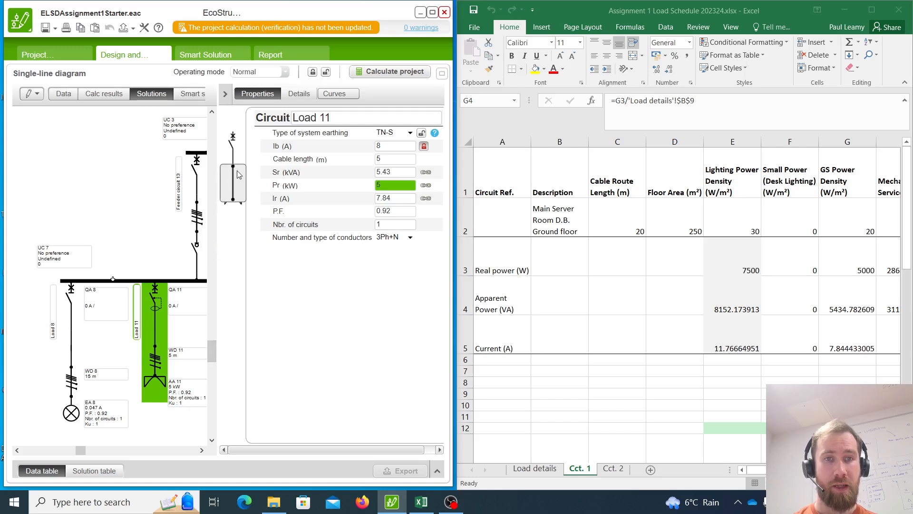
Step: Review the properties of power socket load AA 11, LV cable WD 11 and circuit breaker QA 11 in the Load 11 circuit
click(233, 206)
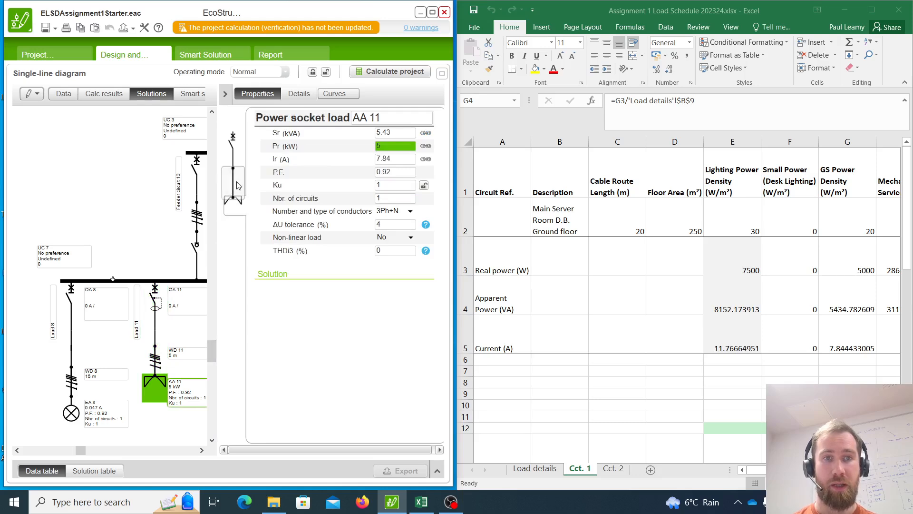
click(237, 185)
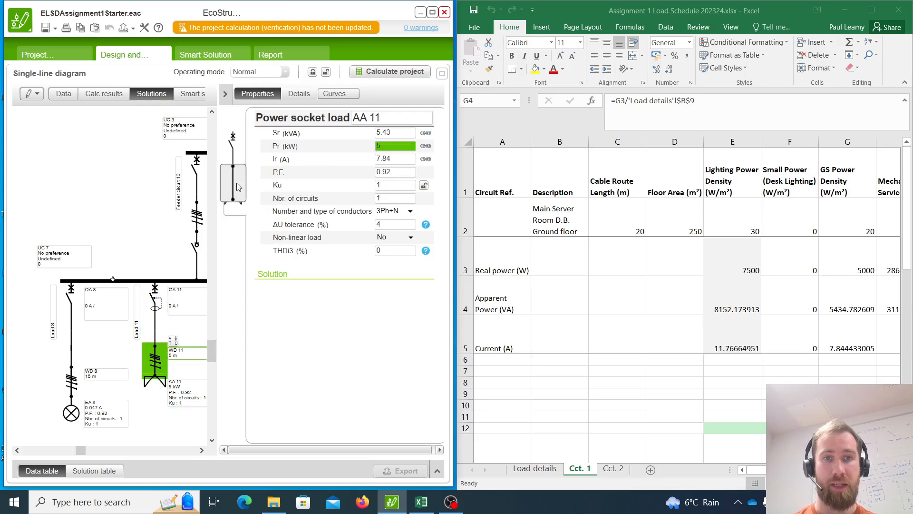
click(236, 150)
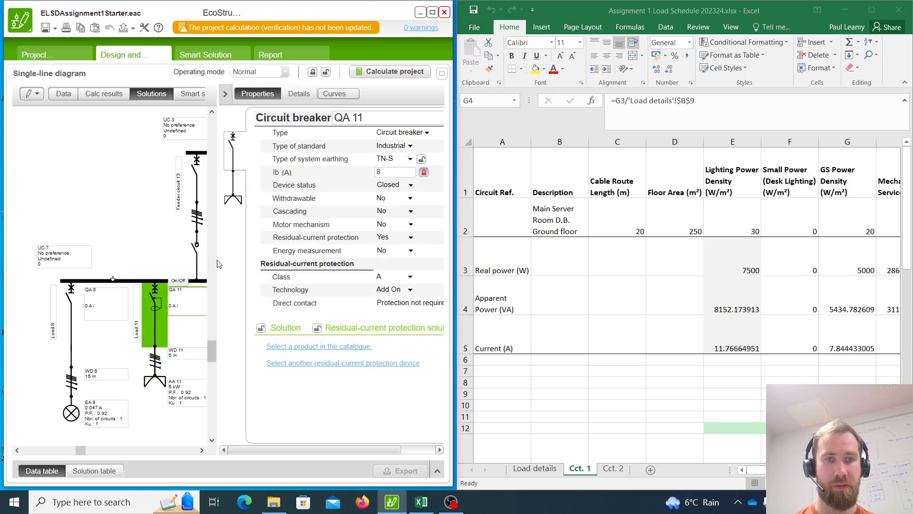
drag(218, 258, 218, 288)
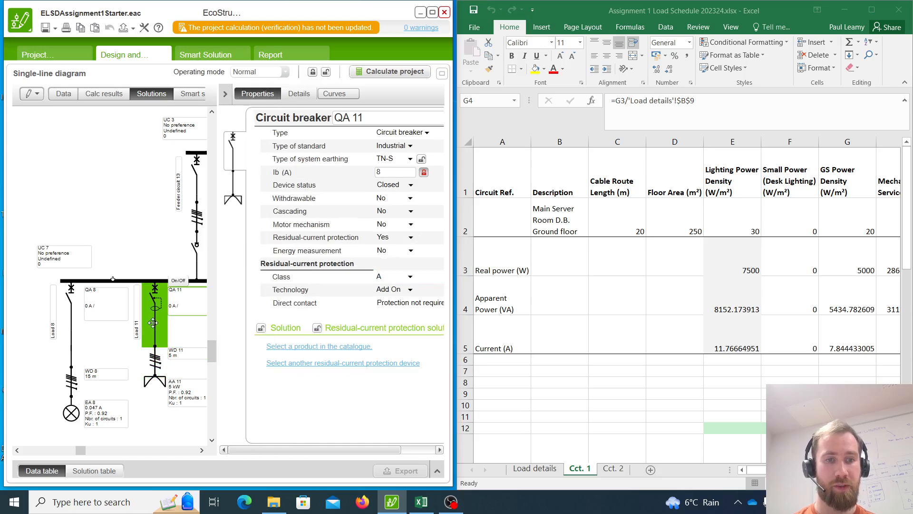
Step: Select the Motor Load 12 circuit and view its properties beside the Mechanical Services column of the Excel schedule
drag(80, 453, 94, 451)
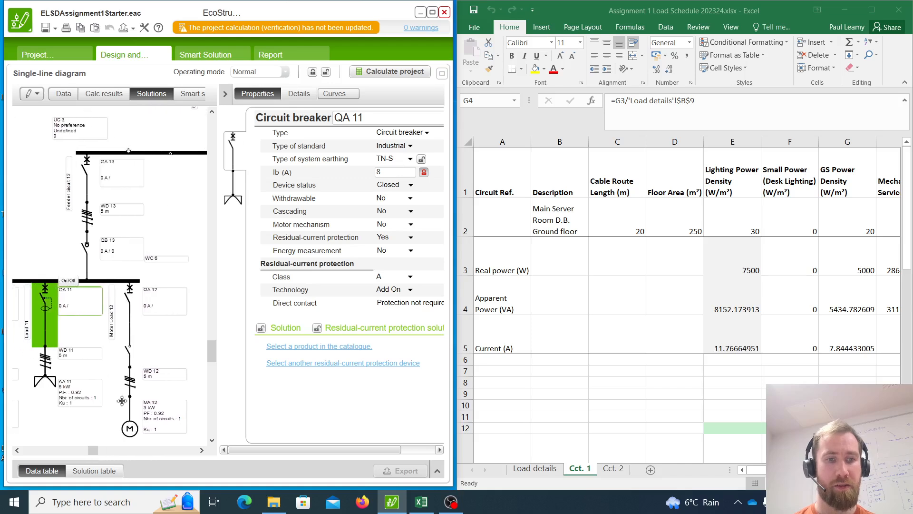
click(132, 369)
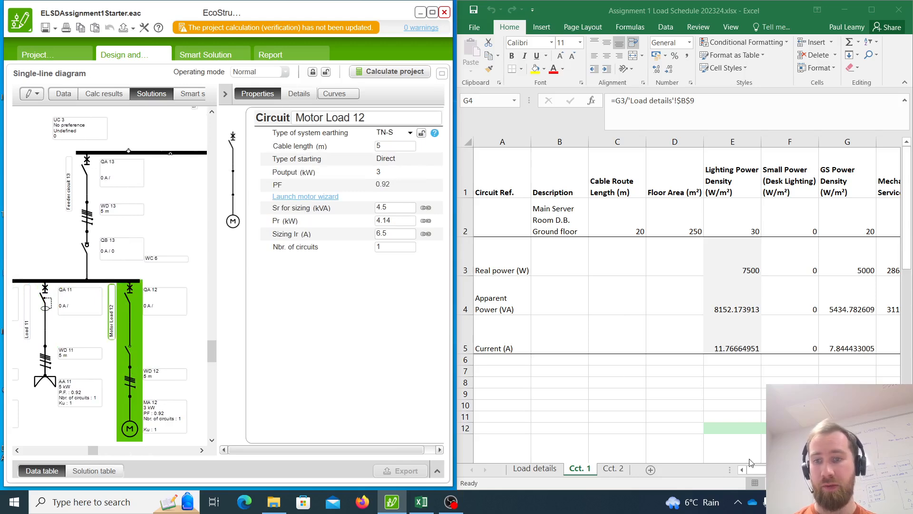
click(757, 473)
drag(767, 471, 804, 471)
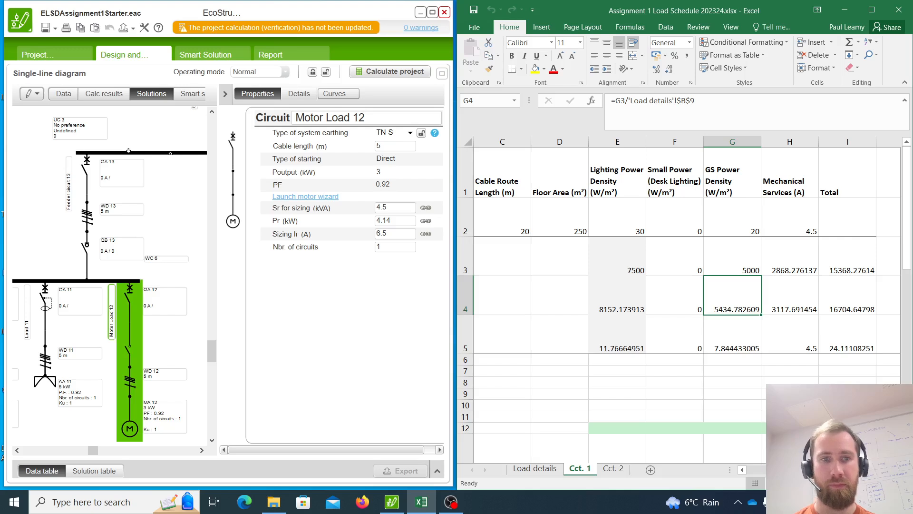
Step: Launch the motor wizard for Motor Load 12 and choose a power output of 3 kW
click(305, 197)
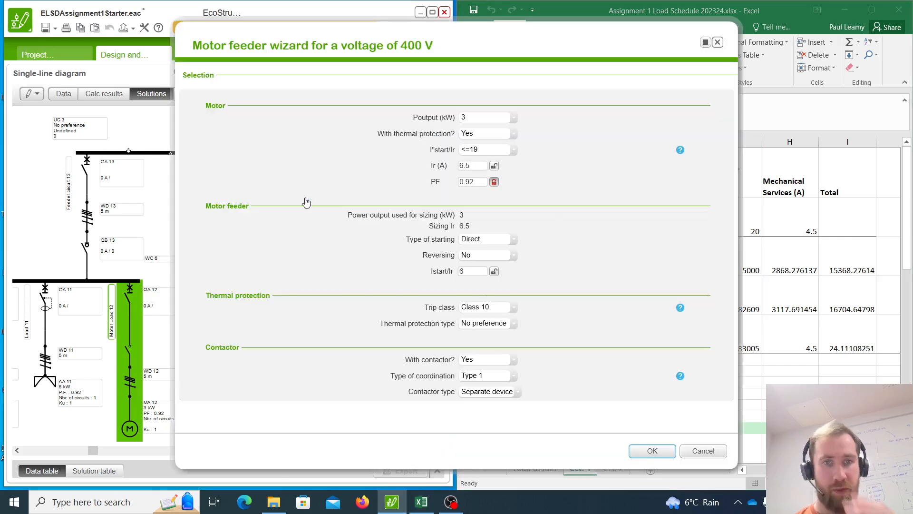
click(515, 119)
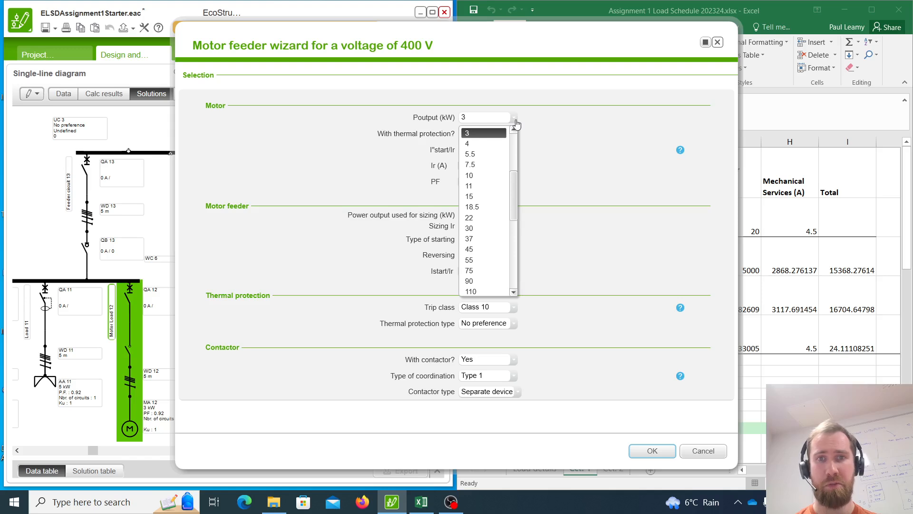
click(478, 136)
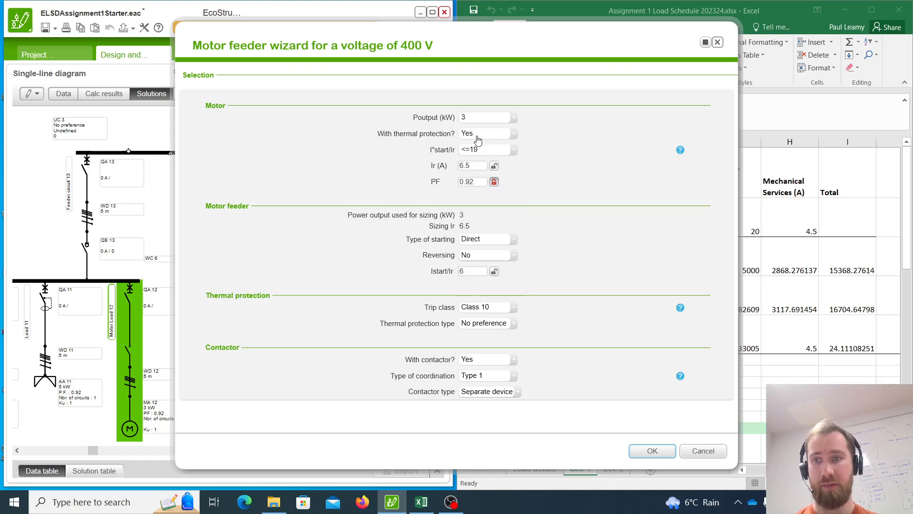
Step: Compare the motor feeder wizard's motor values with the Mechanical Services column in Excel, and return to the whole wizard
drag(622, 35, 394, 66)
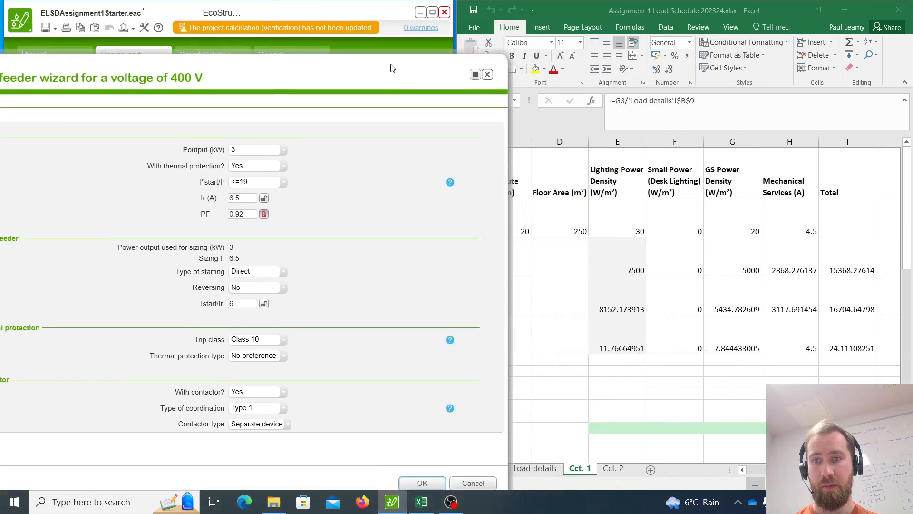
click(802, 267)
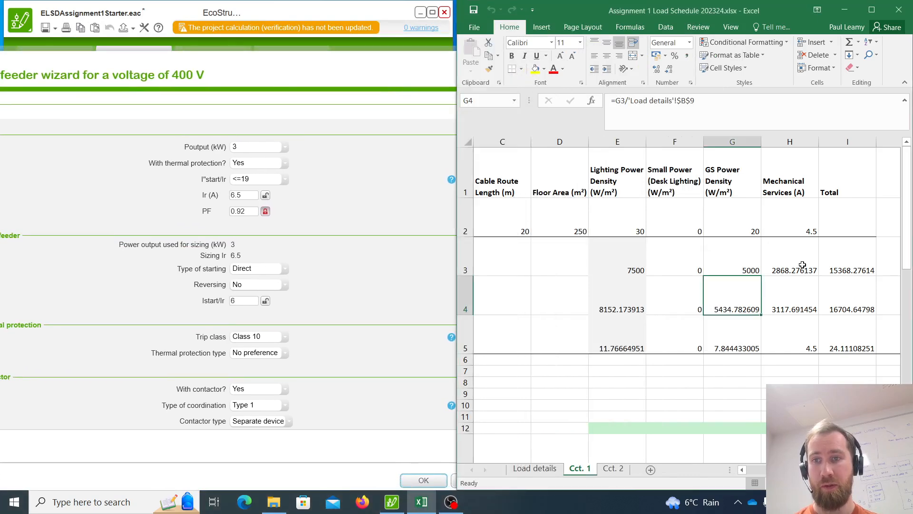
scroll(684, 285, left, 3)
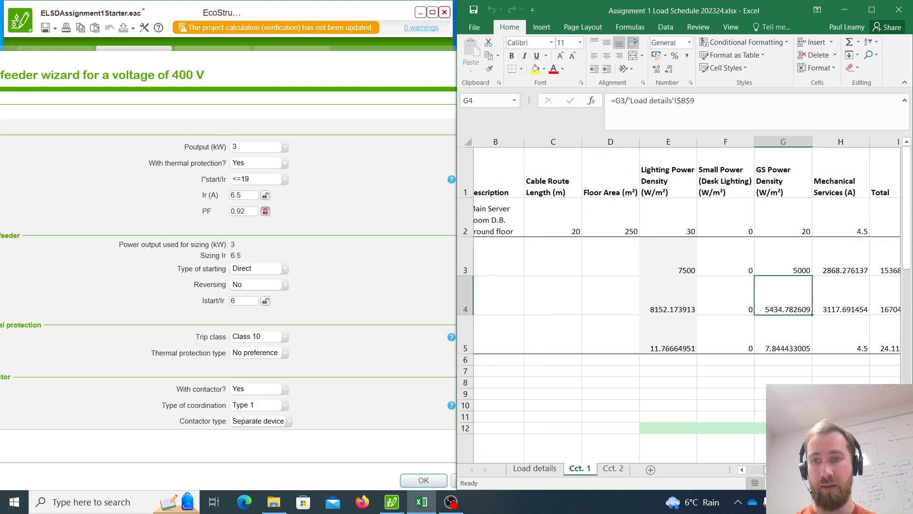
scroll(740, 470, right, 1)
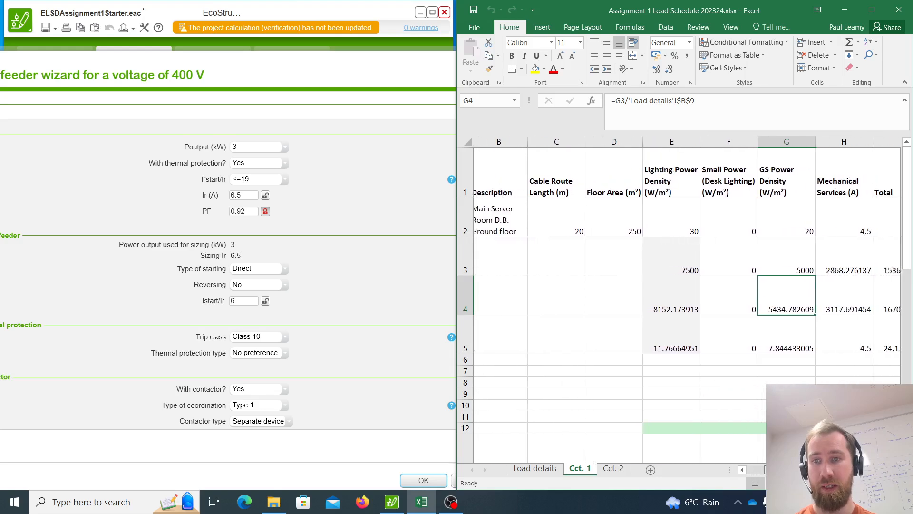
click(834, 138)
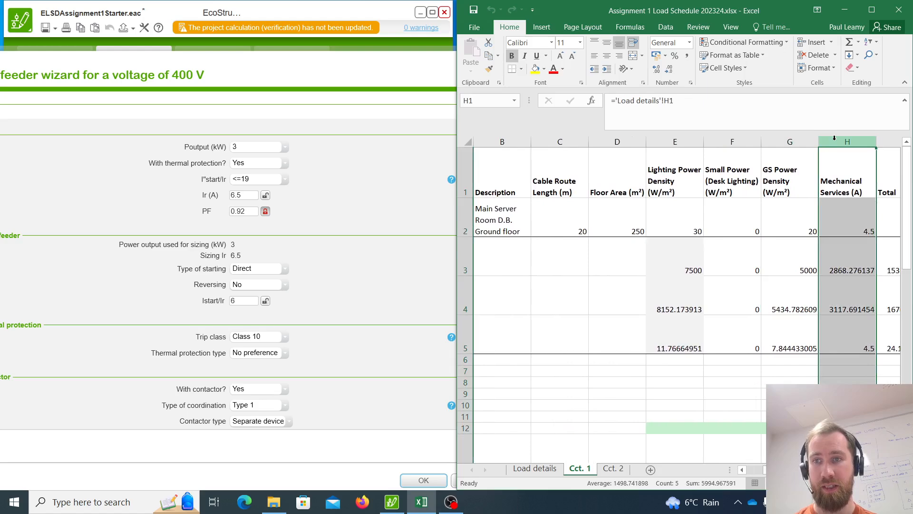
click(362, 13)
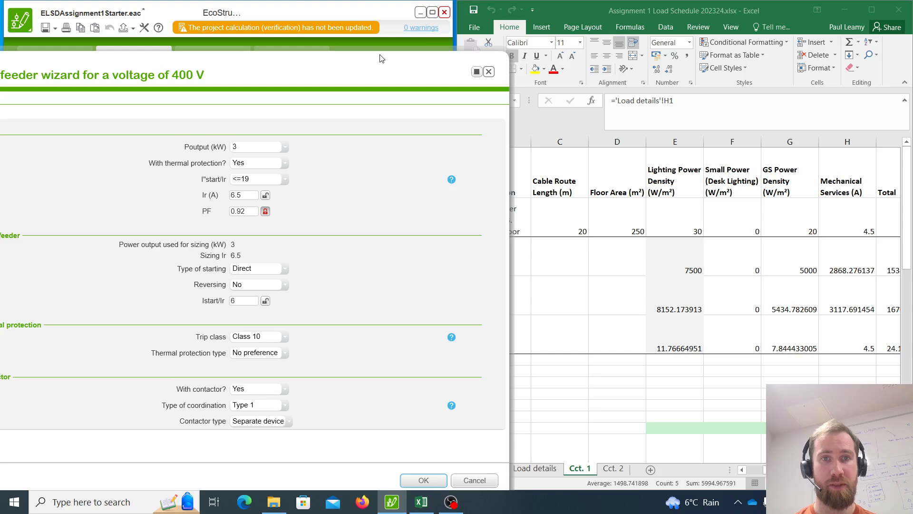
drag(323, 66, 484, 57)
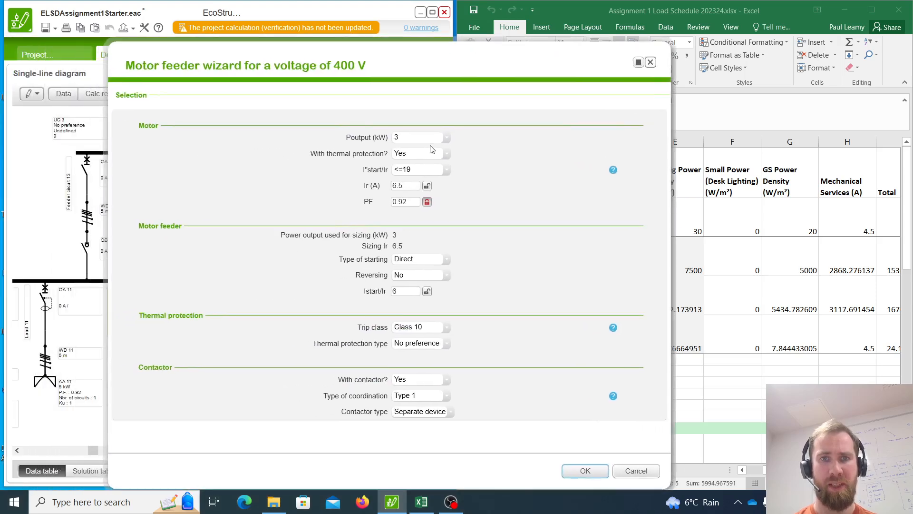
Step: Keep the 3 kW power output in the motor feeder wizard and apply its settings to Motor Load 12
click(447, 138)
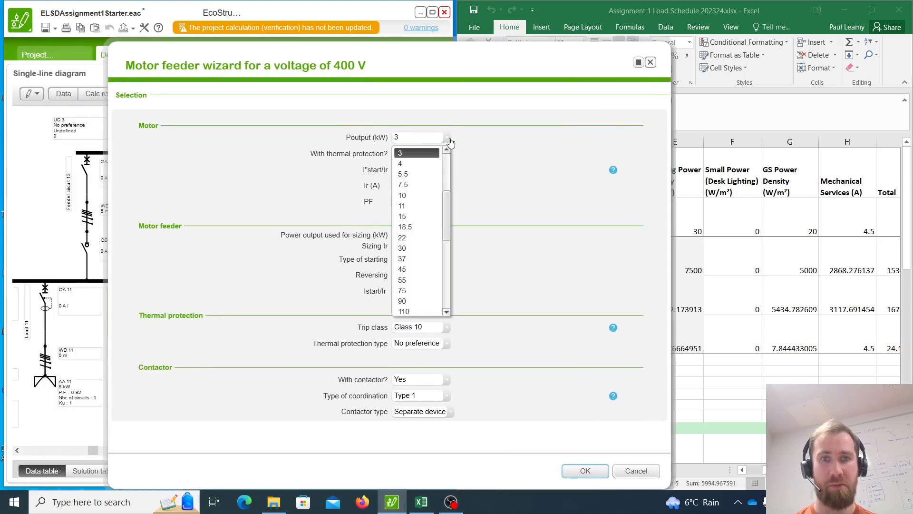
click(500, 151)
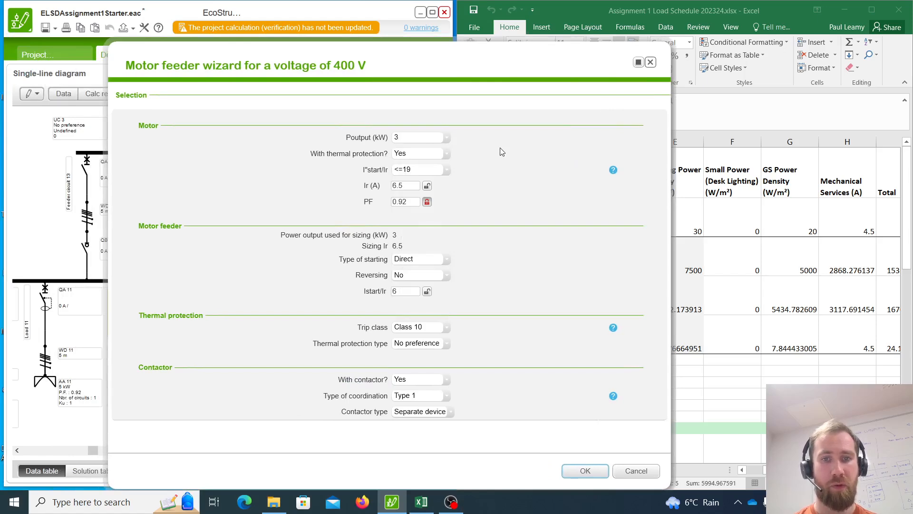
click(584, 471)
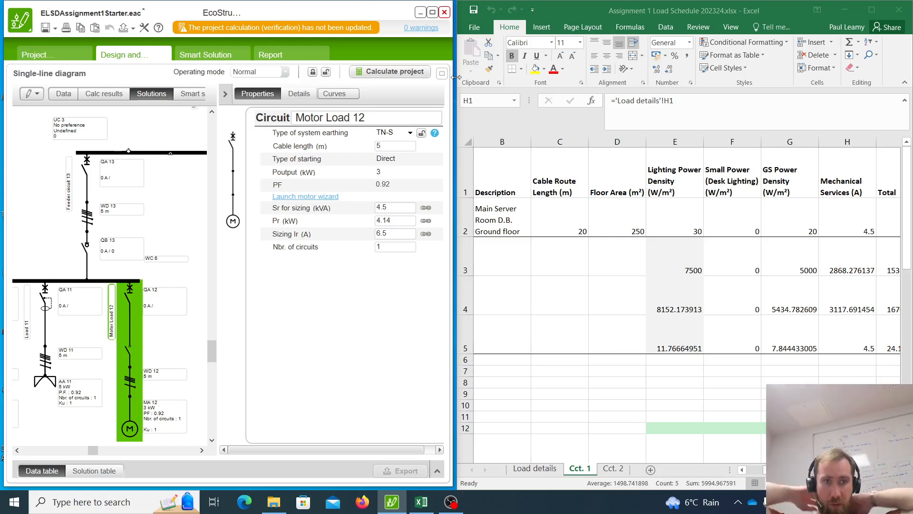
Step: Maximize the Ecodial window, widen the single-line diagram area and view the properties of Source 0 and LV switchboard UC 3
click(432, 13)
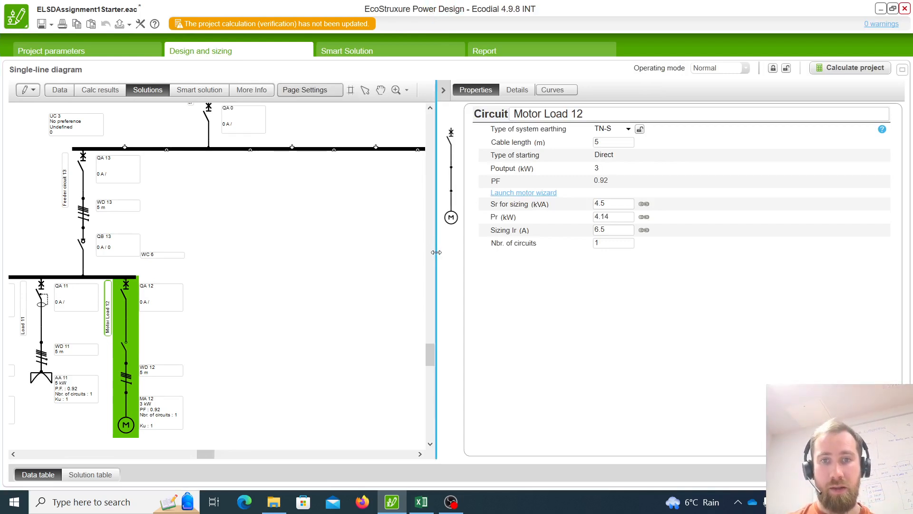
drag(437, 257, 703, 231)
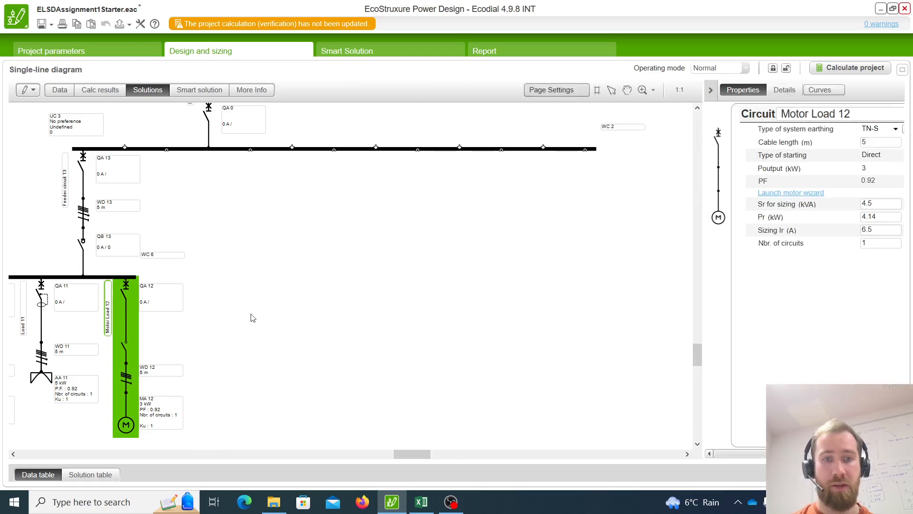
drag(417, 456, 327, 456)
scroll(386, 343, up, 2)
scroll(383, 343, down, 3)
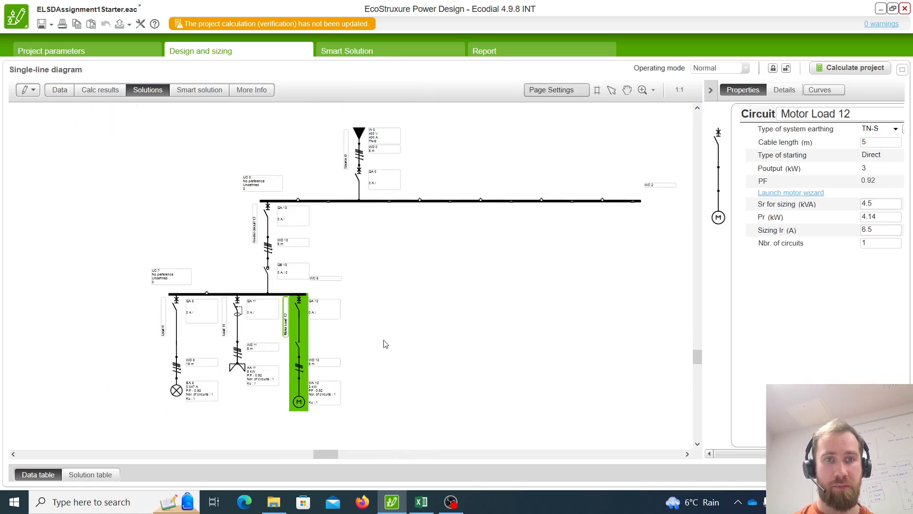
drag(697, 364, 697, 358)
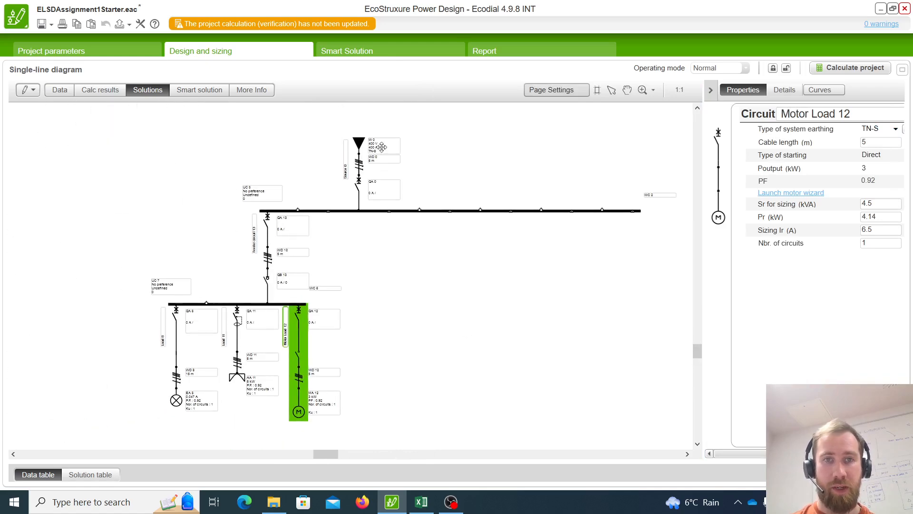
click(365, 159)
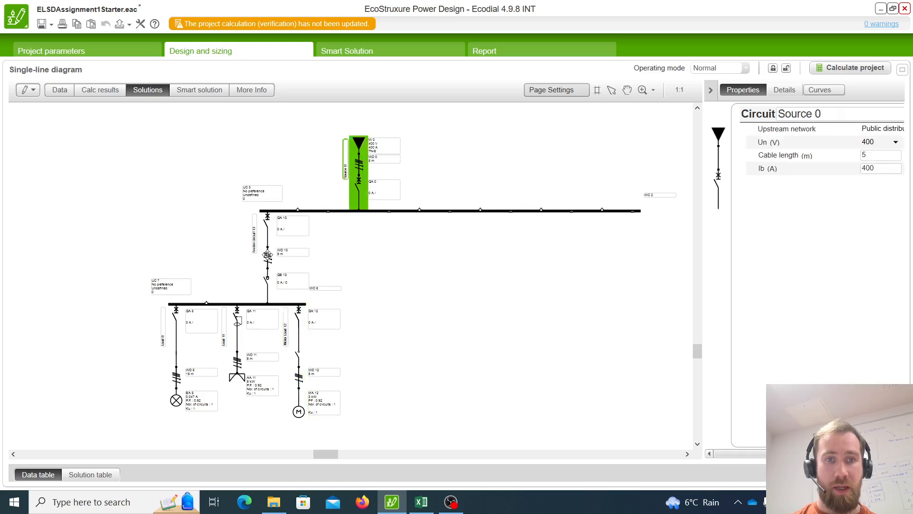
click(315, 211)
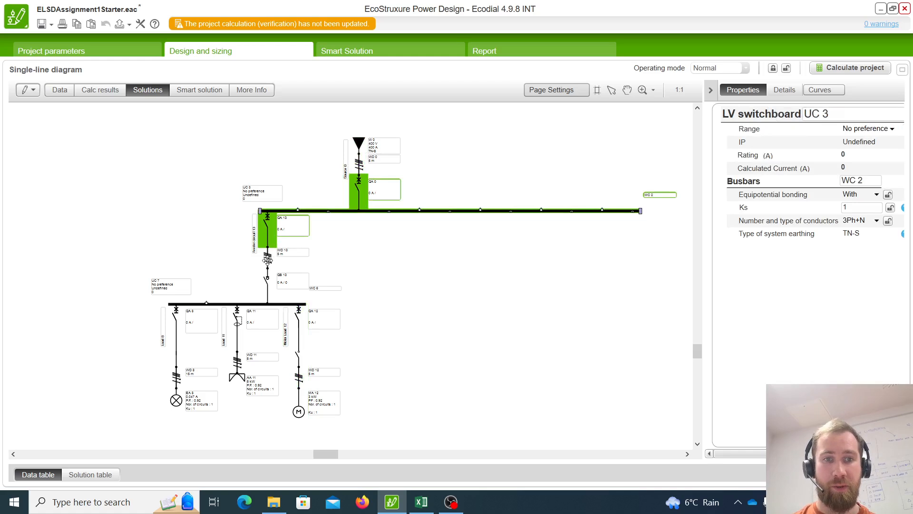
Step: Set the cable length of Feeder circuit 13 to 20 m, matching the cable route length in the Excel load schedule
click(268, 260)
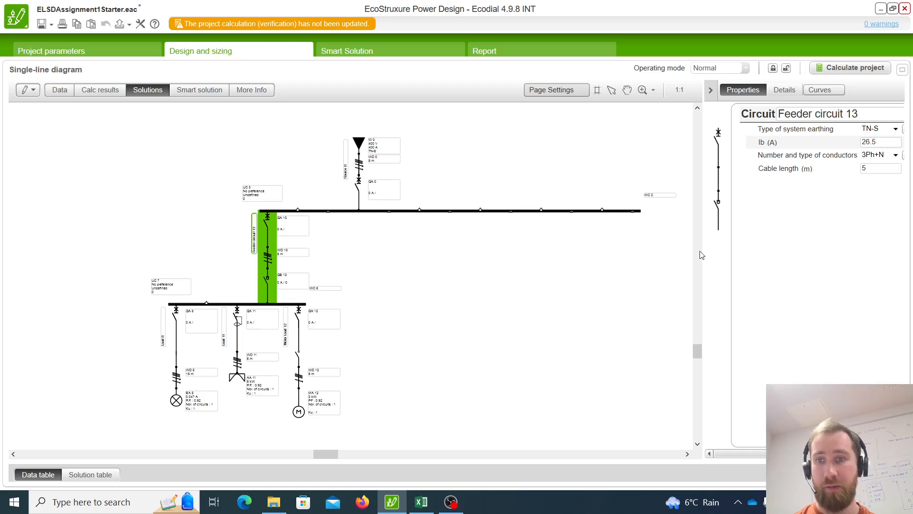
drag(703, 249, 604, 238)
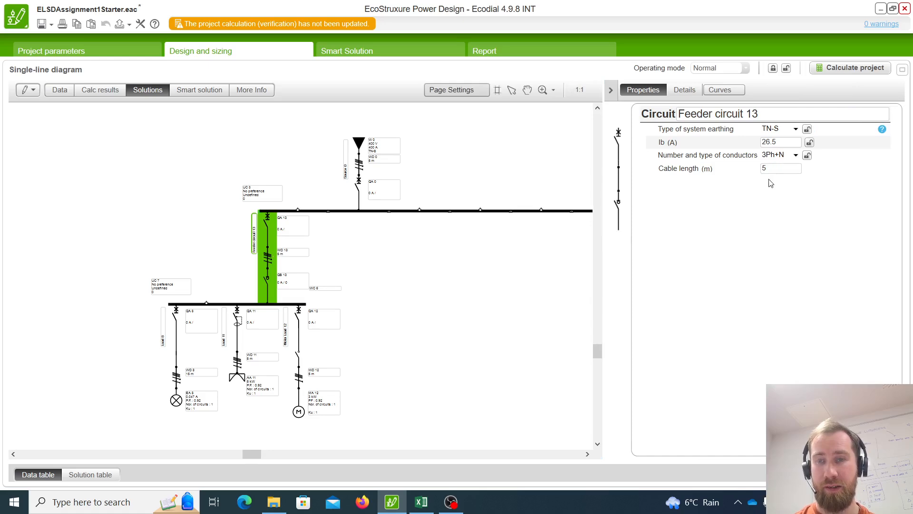
key(alt+Tab)
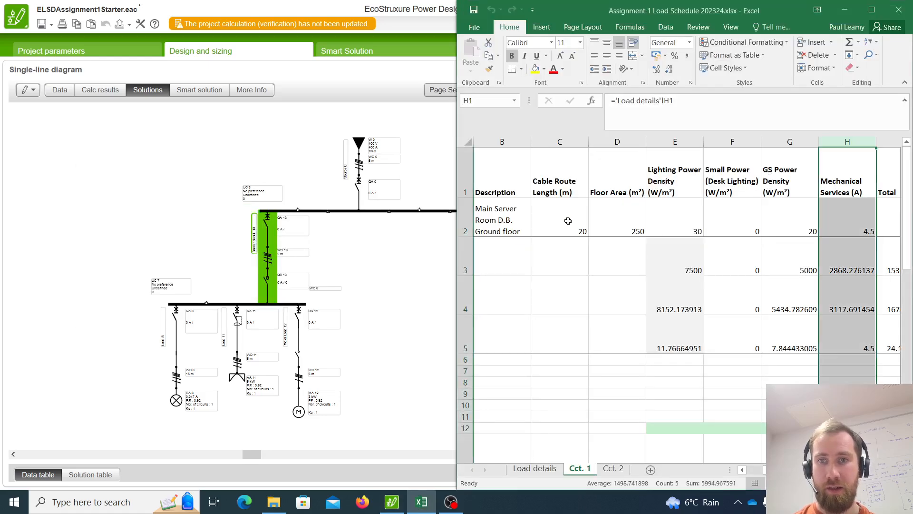
key(alt+Tab)
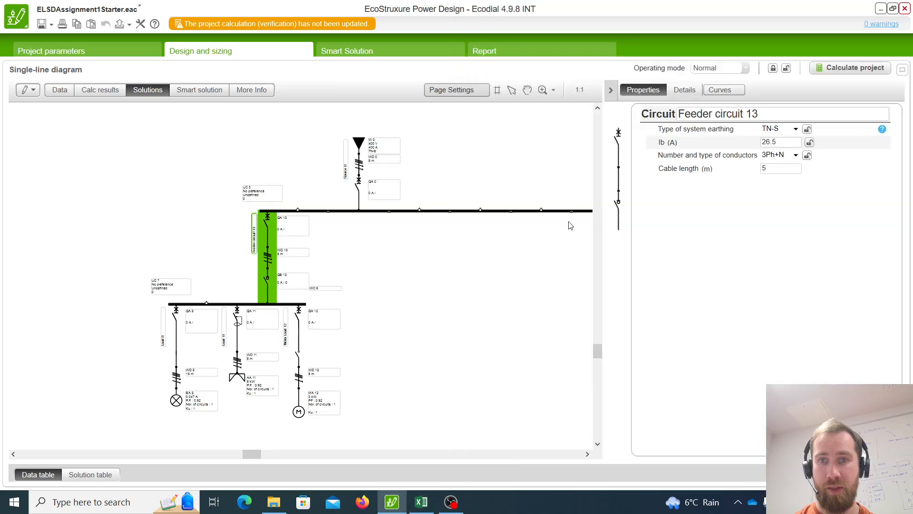
click(783, 167)
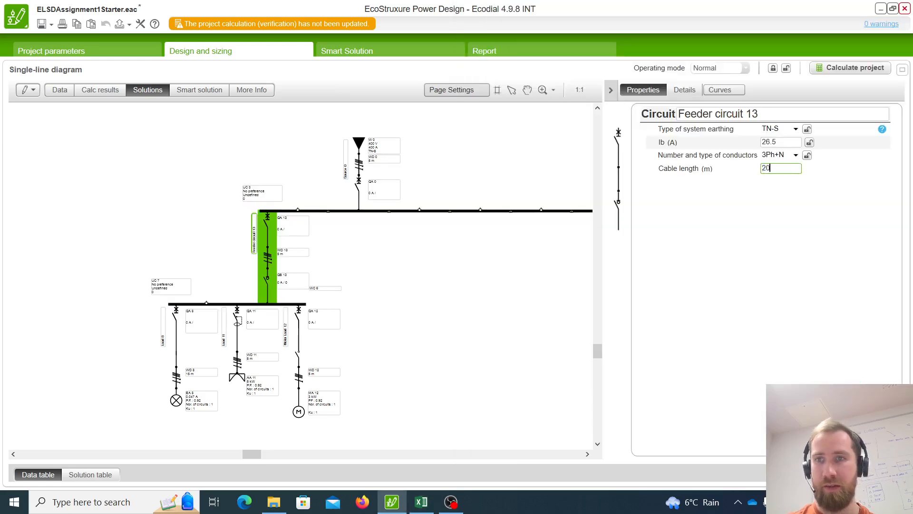
key(alt+Tab)
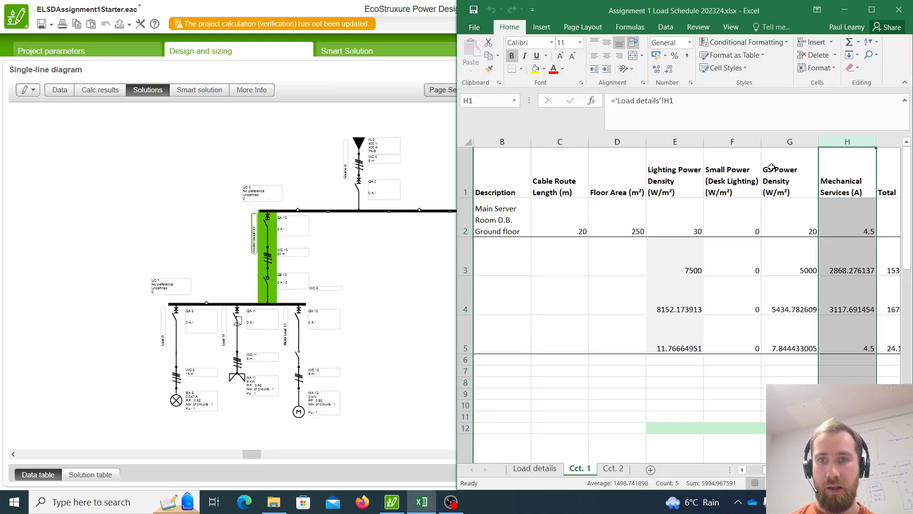
key(alt+Tab)
text(20)
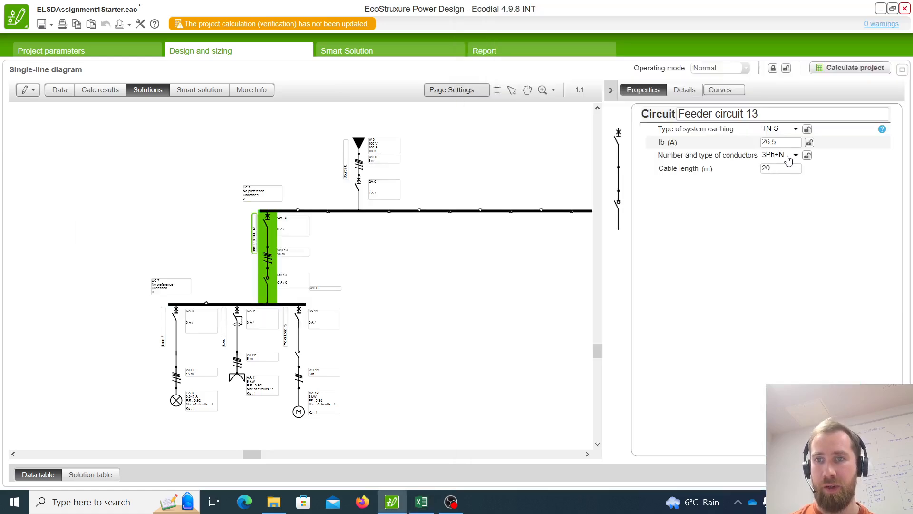
click(383, 308)
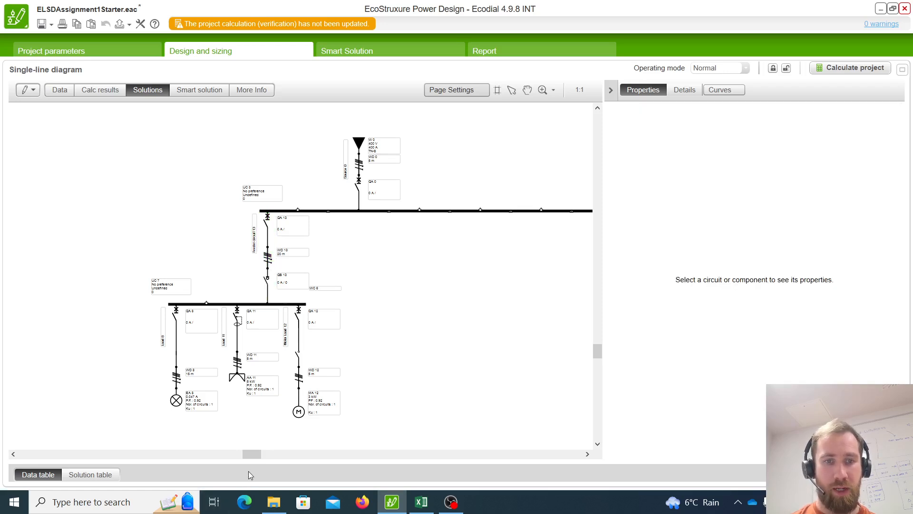
Step: Calculate the project and dismiss the Smart Solution message
drag(252, 458, 314, 458)
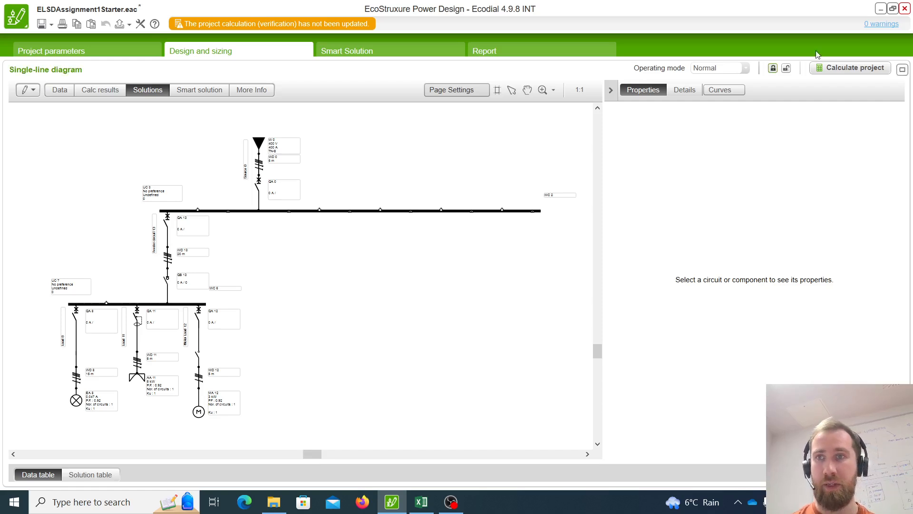
click(843, 70)
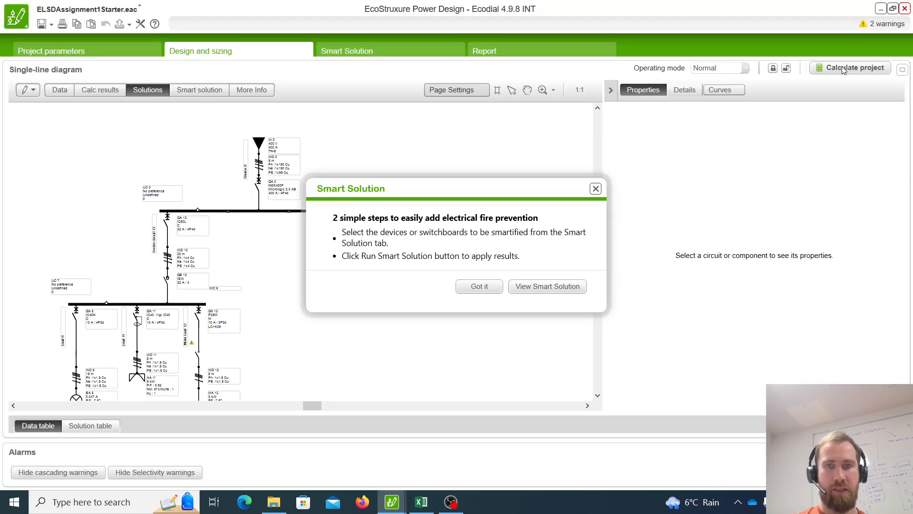
click(480, 285)
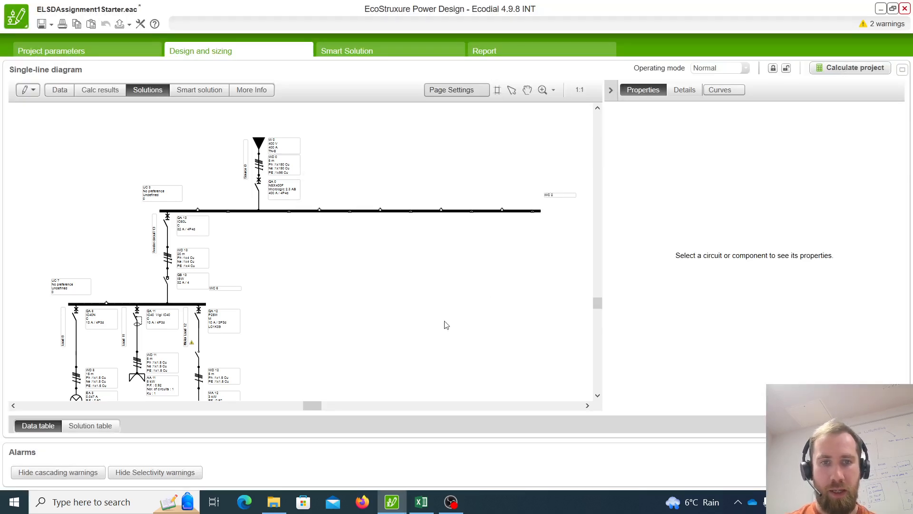
Step: Examine the calculated circuit breaker and cable solutions for Feeder circuit 13, Load 8, Load 11 and Motor Load 12
drag(318, 405, 301, 407)
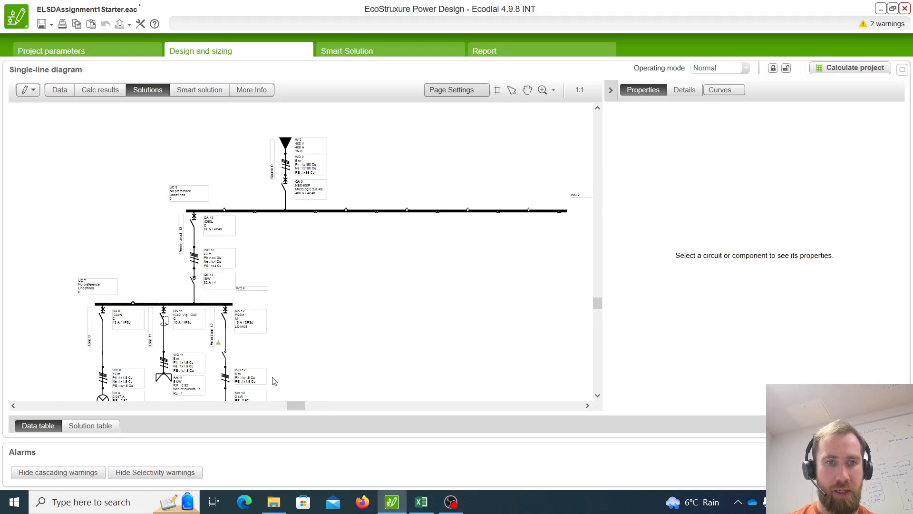
scroll(243, 355, up, 2)
scroll(244, 354, up, 2)
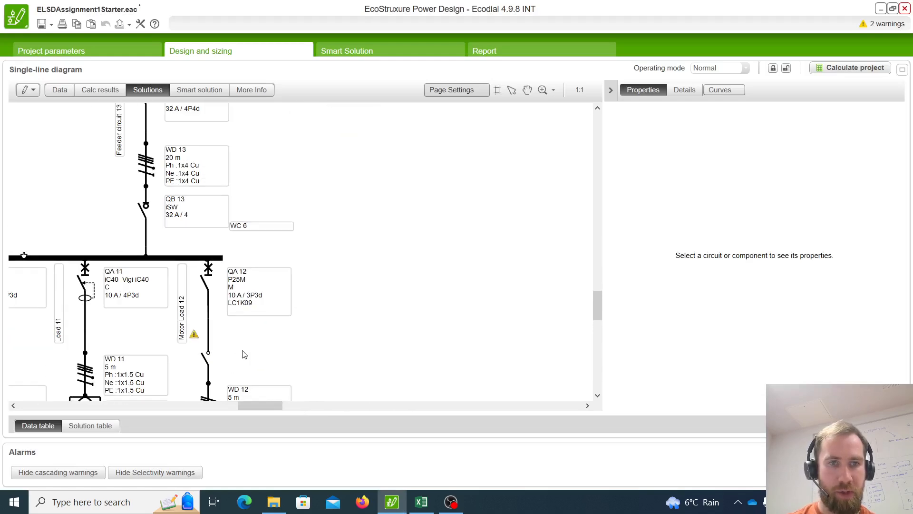
drag(266, 409, 220, 414)
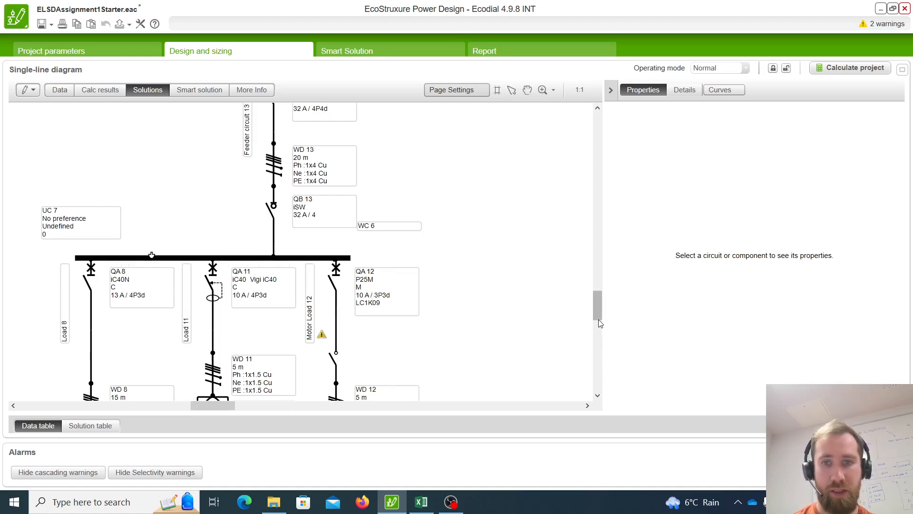
scroll(599, 315, down, 2)
scroll(598, 315, up, 4)
drag(598, 314, 595, 353)
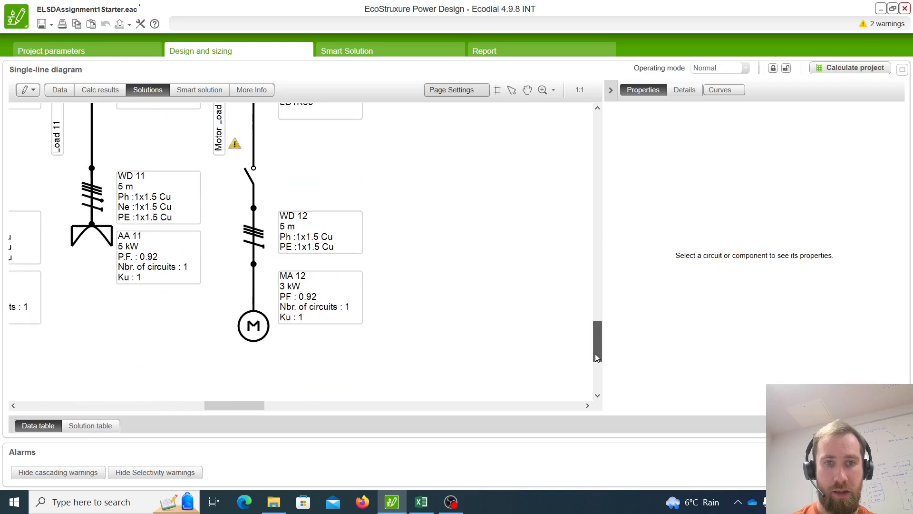
Step: View the properties of LV cable WD 12 and compare the calculated cable sizes of the load circuits with Feeder circuit 13
click(307, 256)
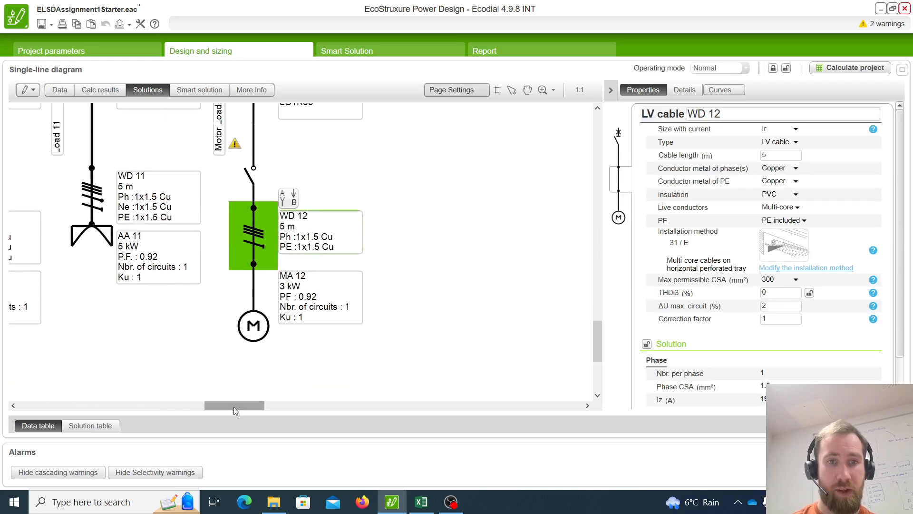
drag(233, 407, 172, 407)
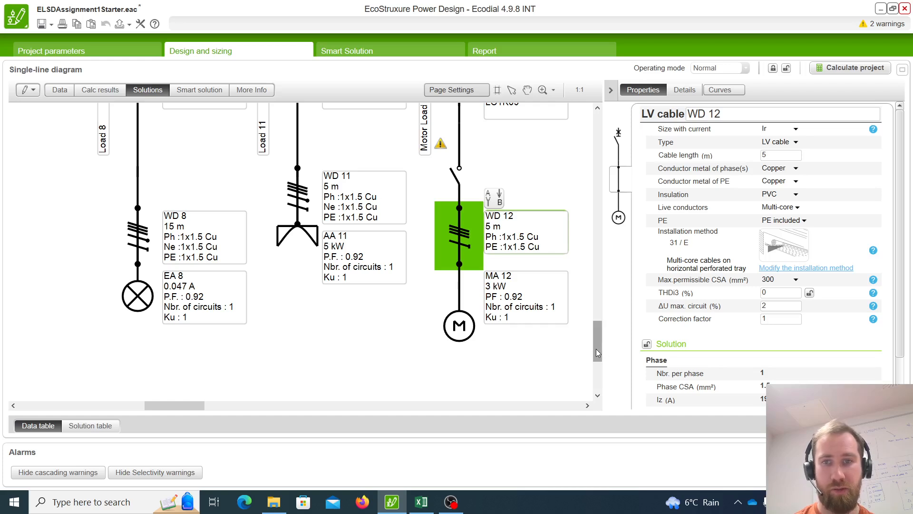
drag(597, 351, 601, 289)
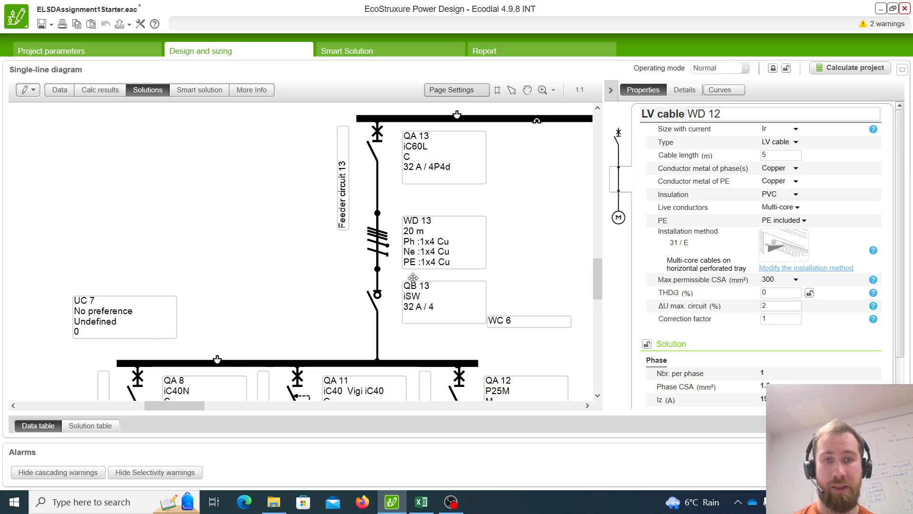
scroll(419, 288, down, 1)
scroll(419, 289, down, 2)
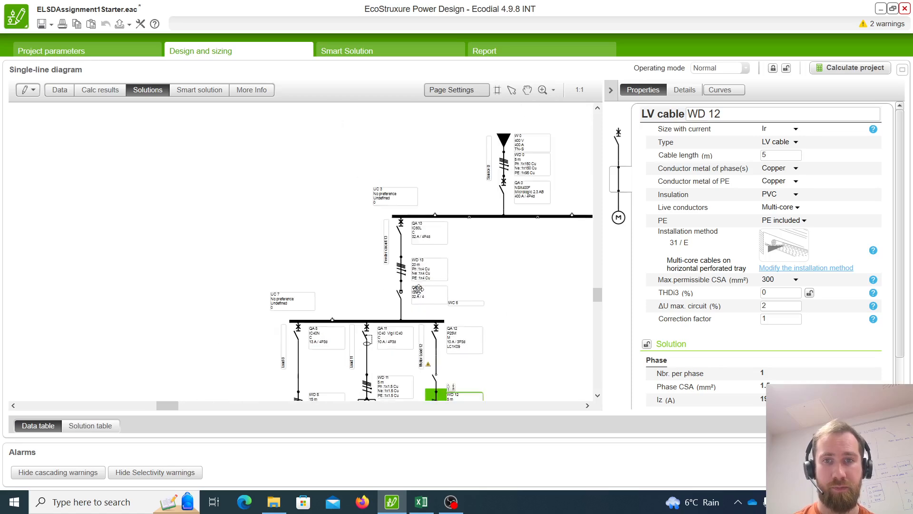
drag(173, 407, 264, 414)
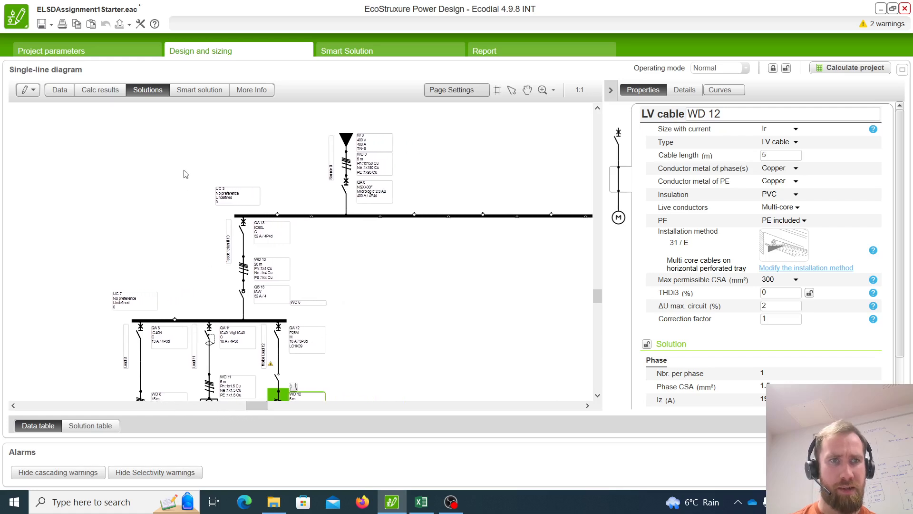
Step: Display the calculation results on the diagram and examine short-circuit currents and voltage drops from Source 0 down to the three load circuits
click(102, 97)
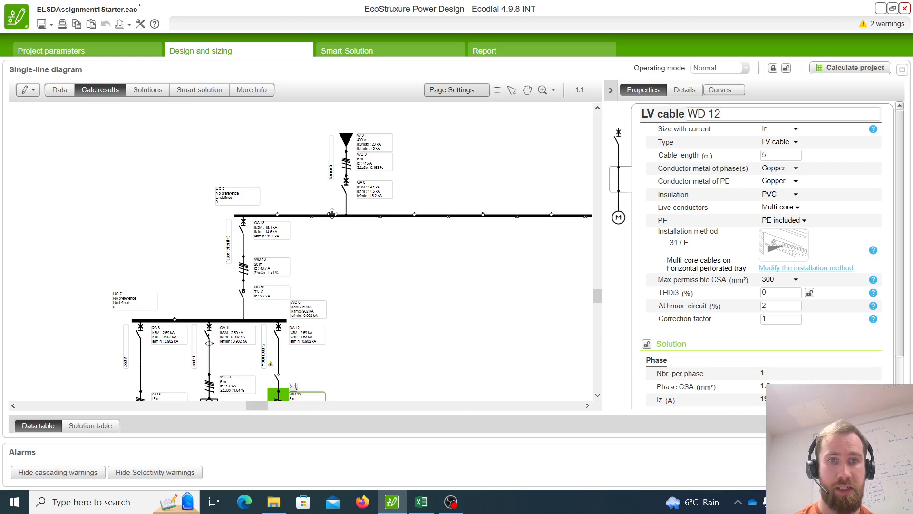
scroll(354, 183, up, 5)
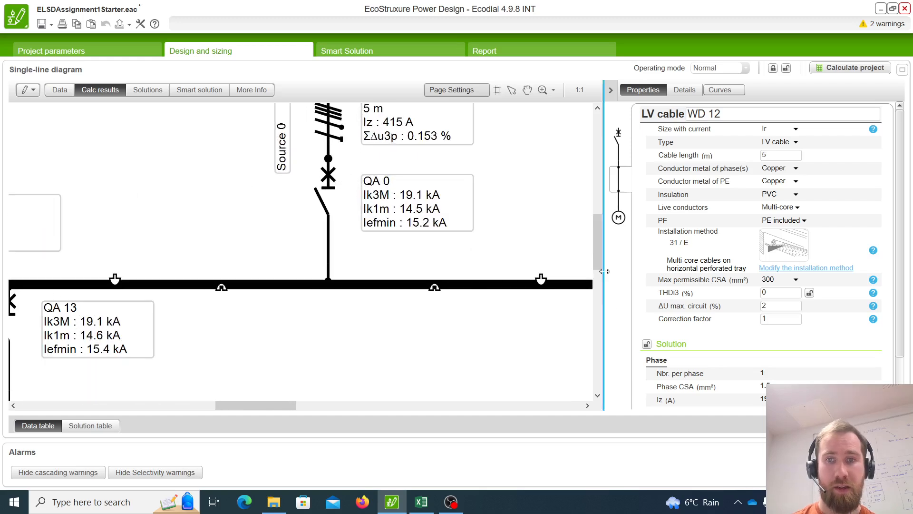
drag(598, 247, 598, 232)
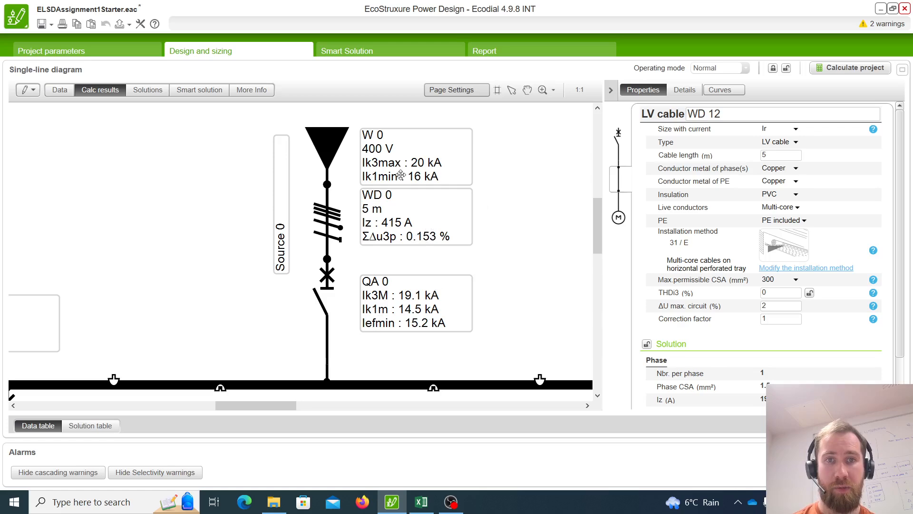
drag(269, 403, 213, 399)
scroll(205, 329, down, 5)
scroll(204, 329, up, 1)
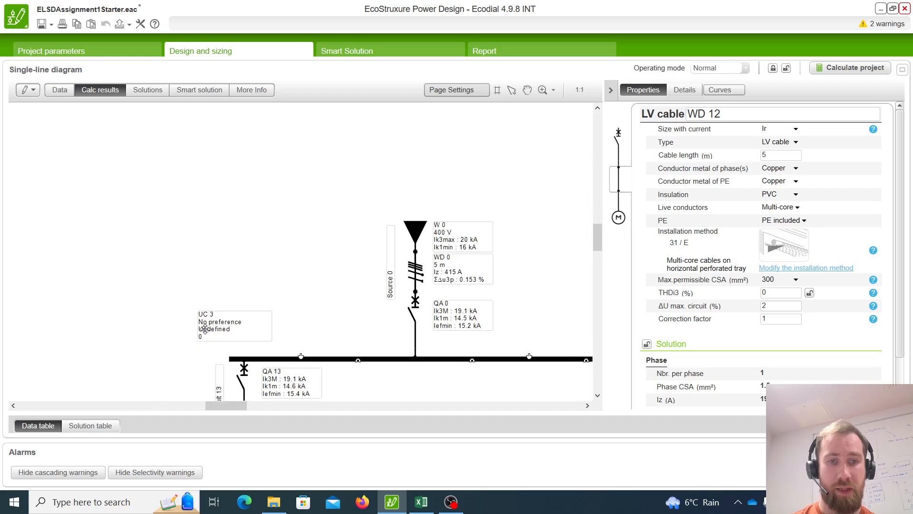
drag(600, 233, 600, 289)
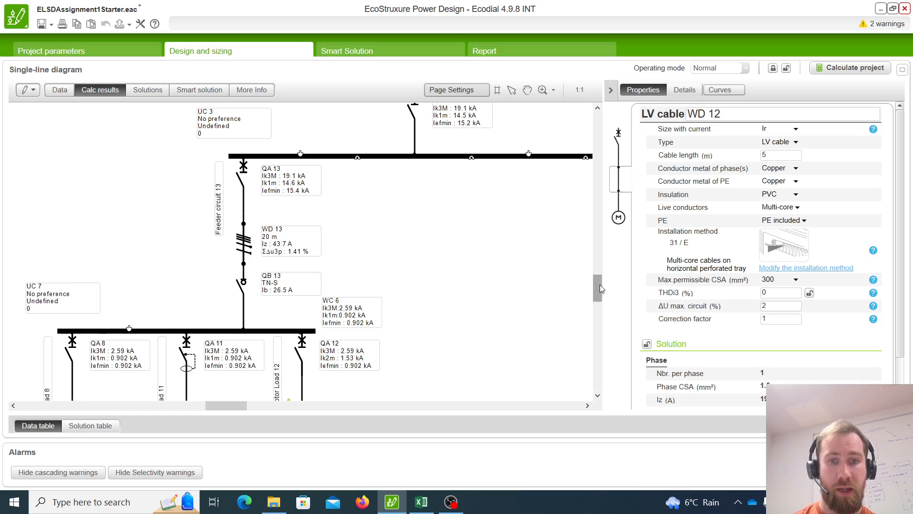
drag(599, 285, 598, 343)
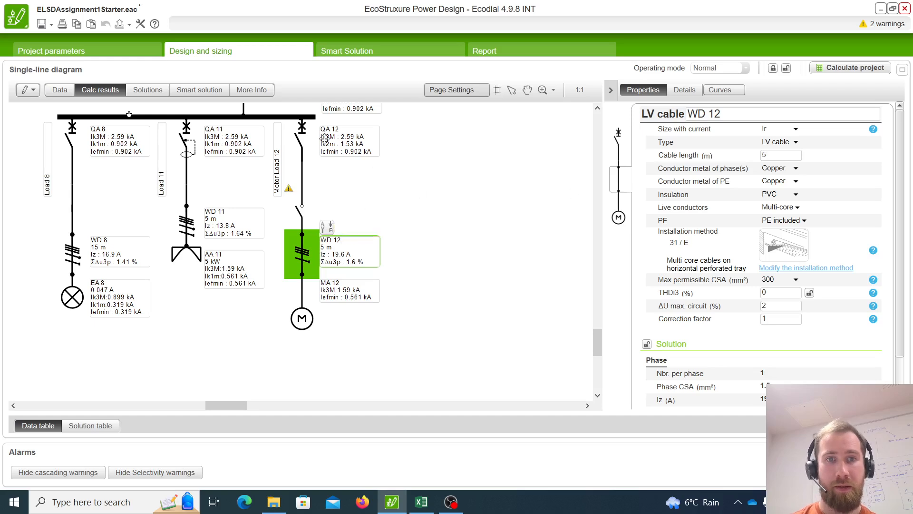
Step: Review the circuit properties of Motor Load 12, Load 11 and Load 8, and check them against the Cct. 1 sheet of the Excel load schedule
click(620, 180)
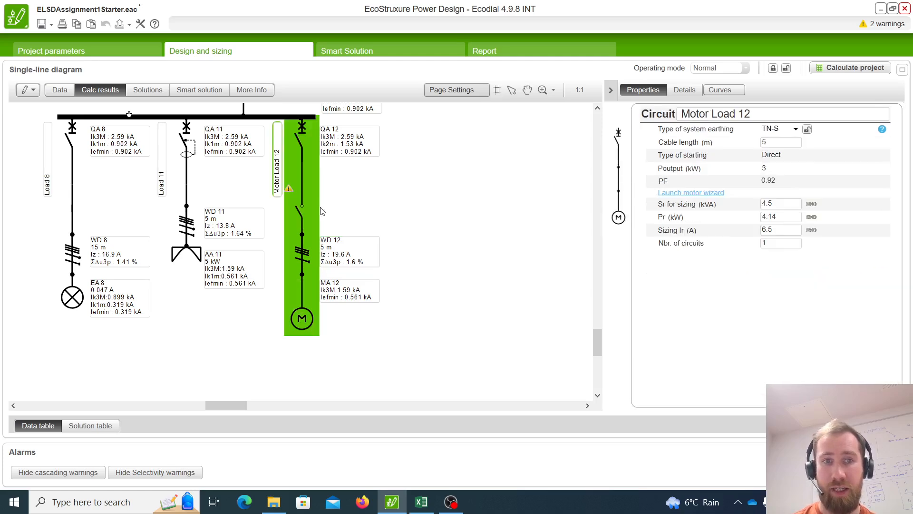
click(185, 196)
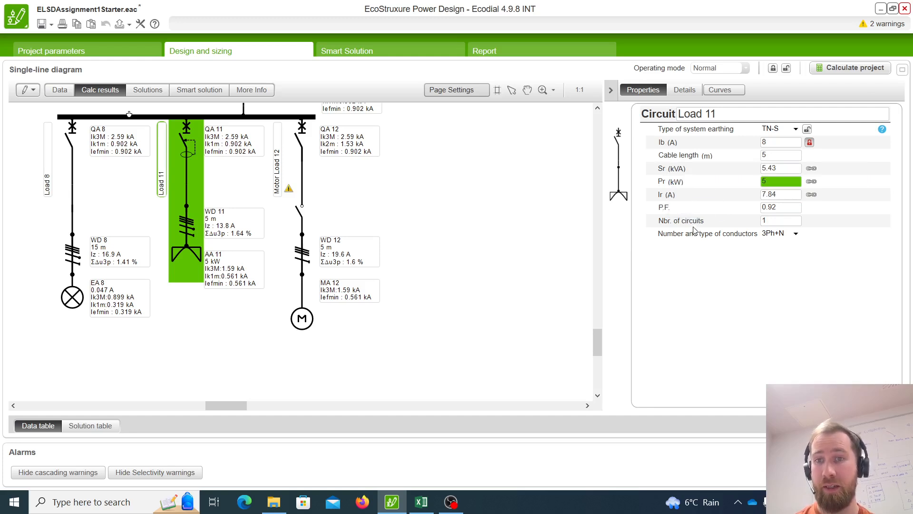
click(76, 190)
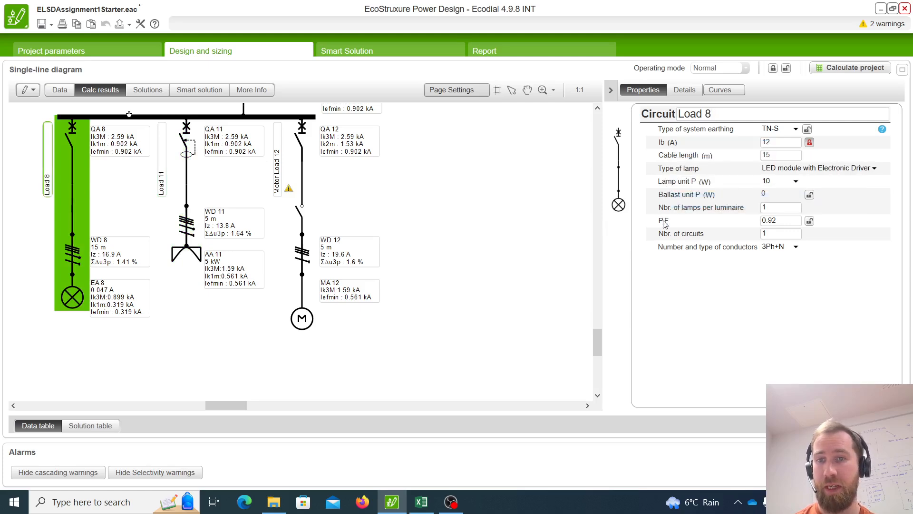
scroll(326, 338, down, 2)
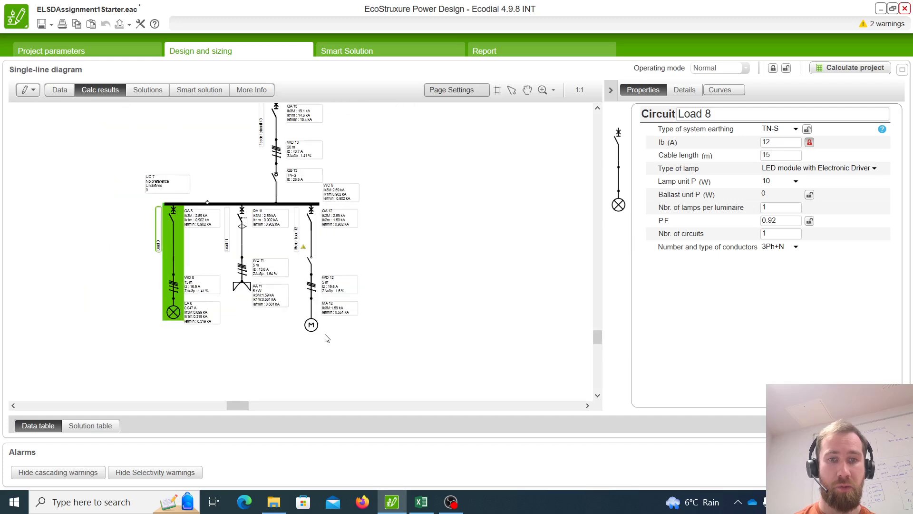
drag(600, 340, 607, 314)
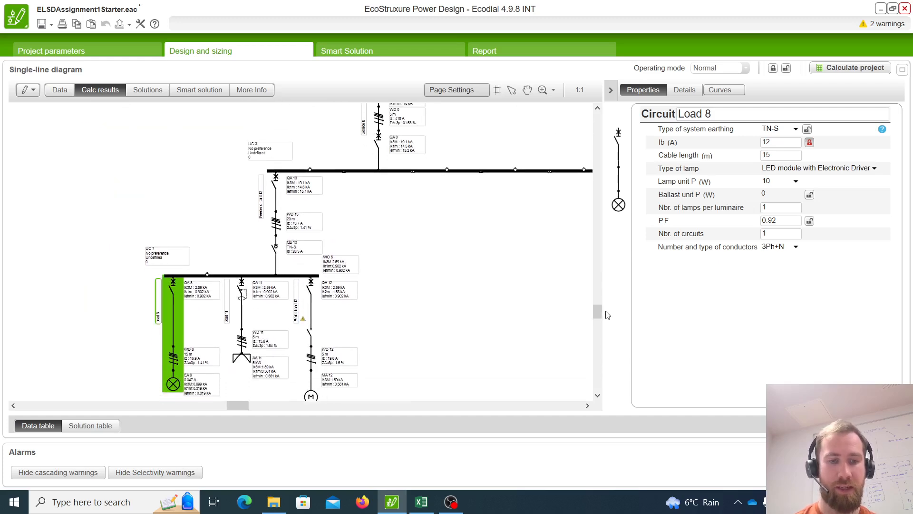
key(alt+Tab)
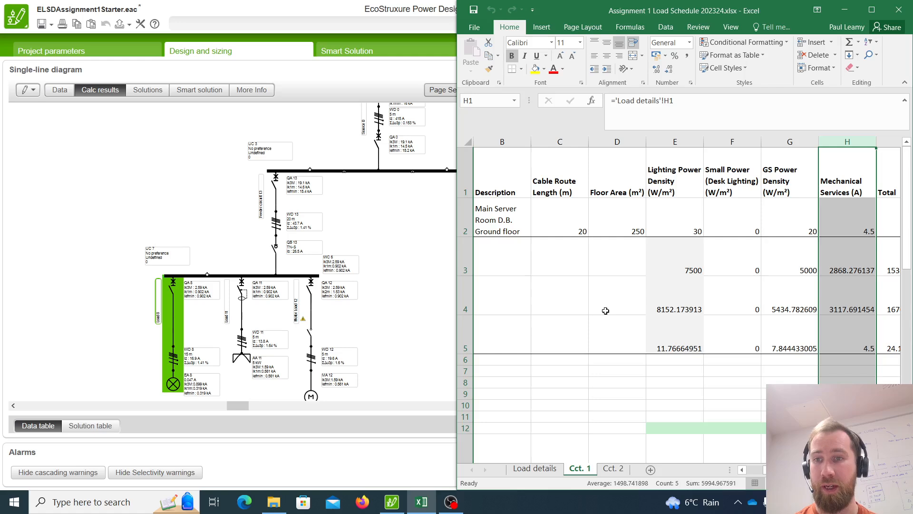
click(390, 283)
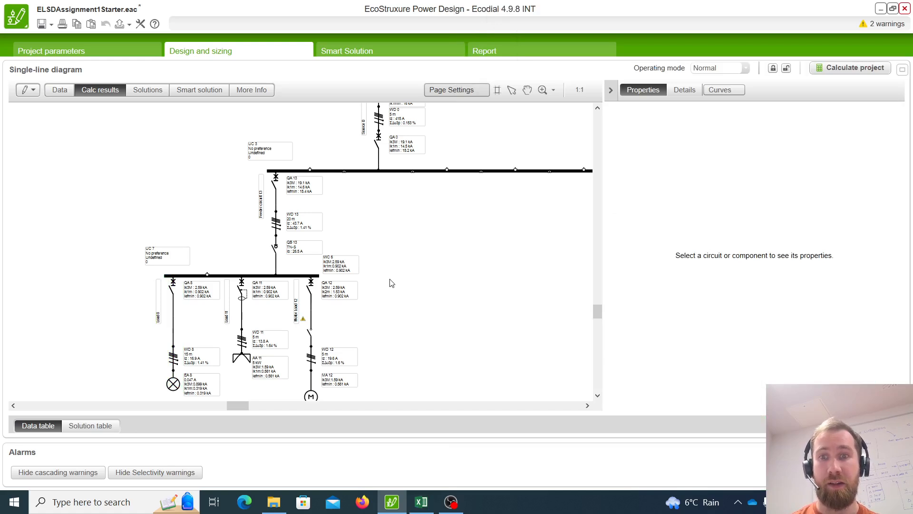
Step: Open Assignment 1 Brief.docx from the Assignment 1 folder in Word and go to the Assignment requirements section
key(alt+Tab)
key(alt+Tab)
key(alt+Tab)
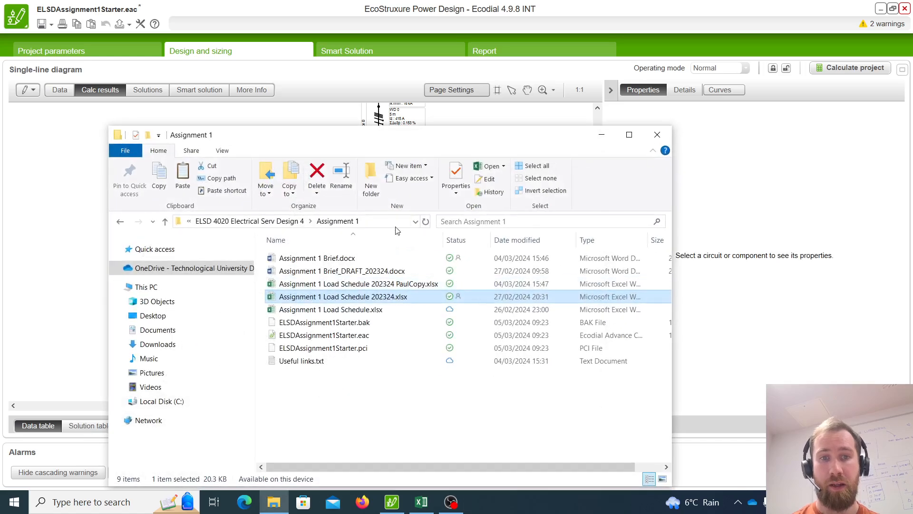
double_click(316, 259)
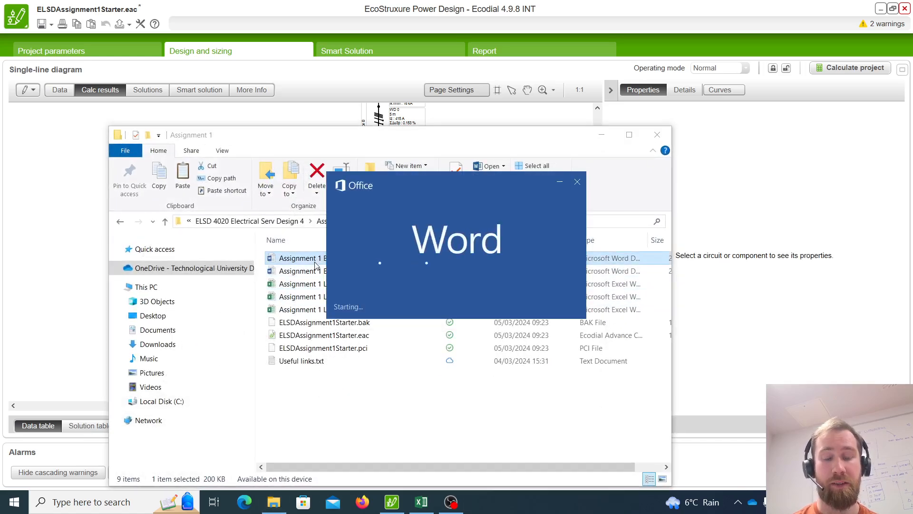
scroll(465, 336, down, 20)
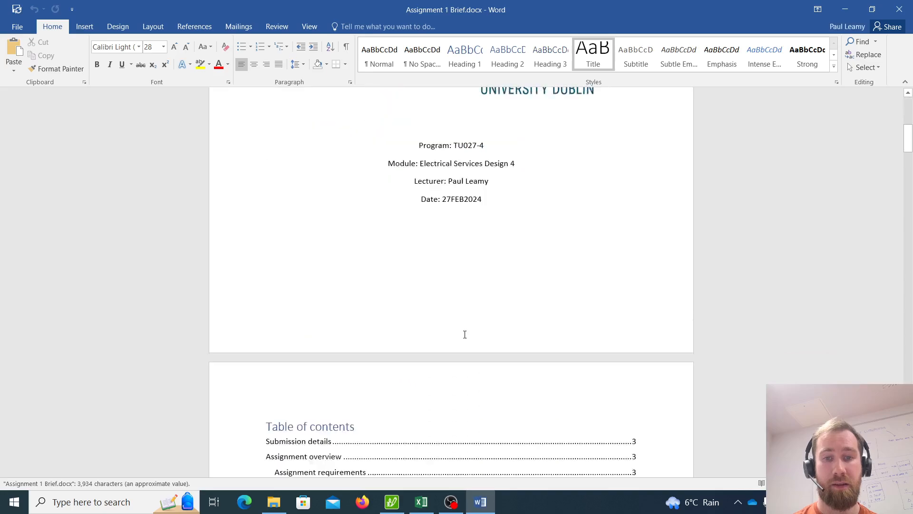
scroll(464, 334, down, 20)
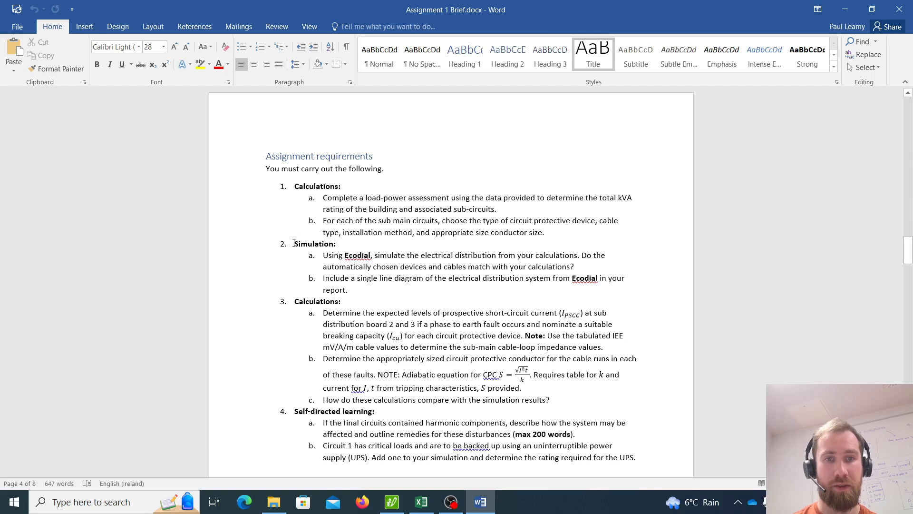
Step: Read the Simulation and Calculations requirements in the brief, marking the Simulation heading and leaving the text unedited
drag(294, 243, 336, 245)
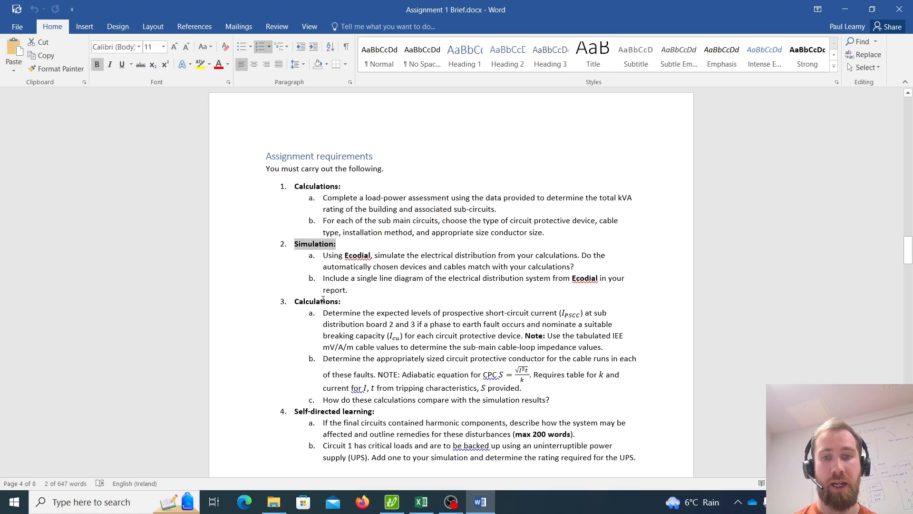
right_click(322, 298)
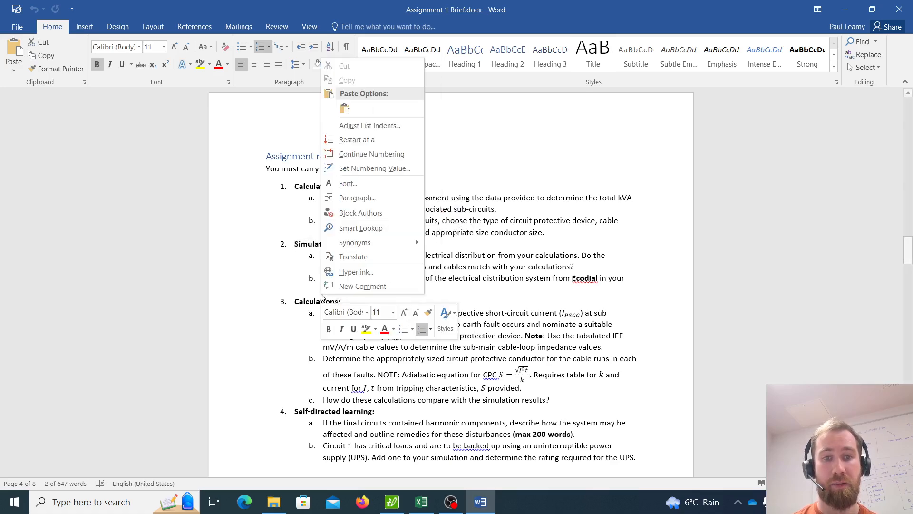
right_click(510, 298)
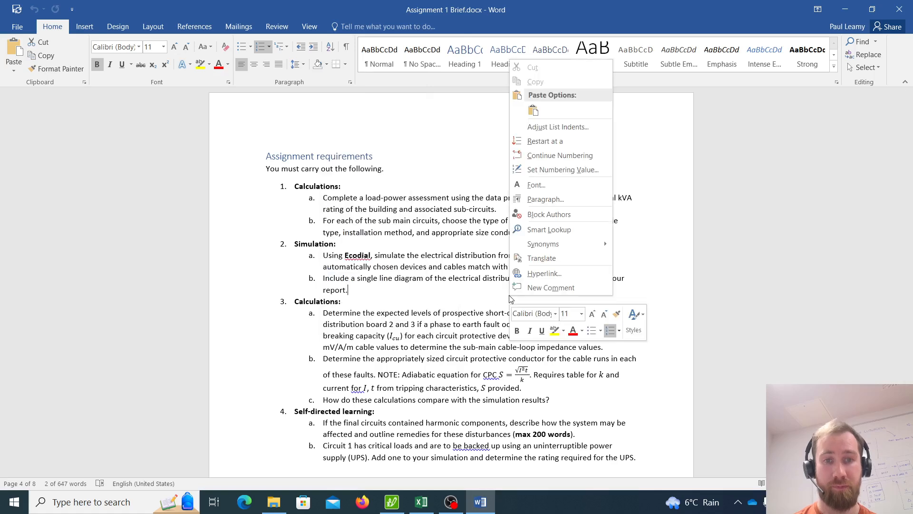
click(469, 293)
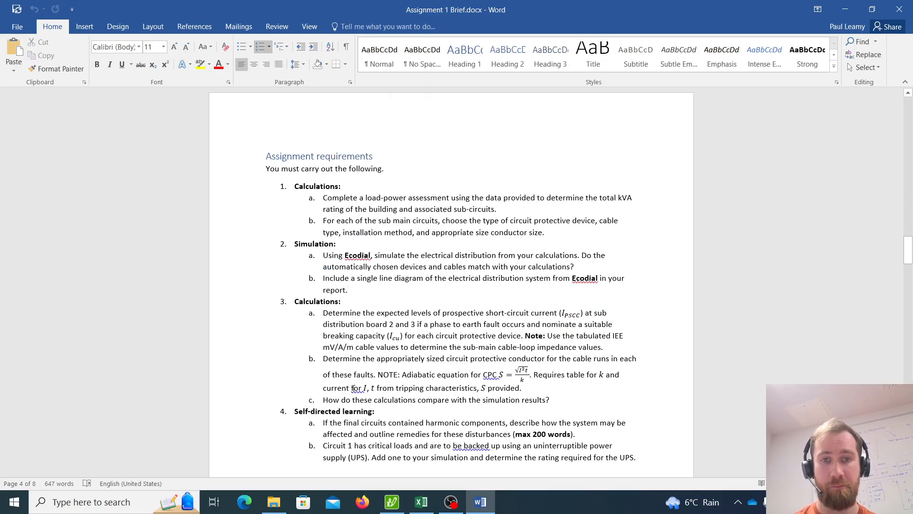
Step: Switch back to Ecodial and examine the calculated fault currents along Feeder circuit 13 and at the load circuit breakers
key(alt+Tab)
key(alt+Tab)
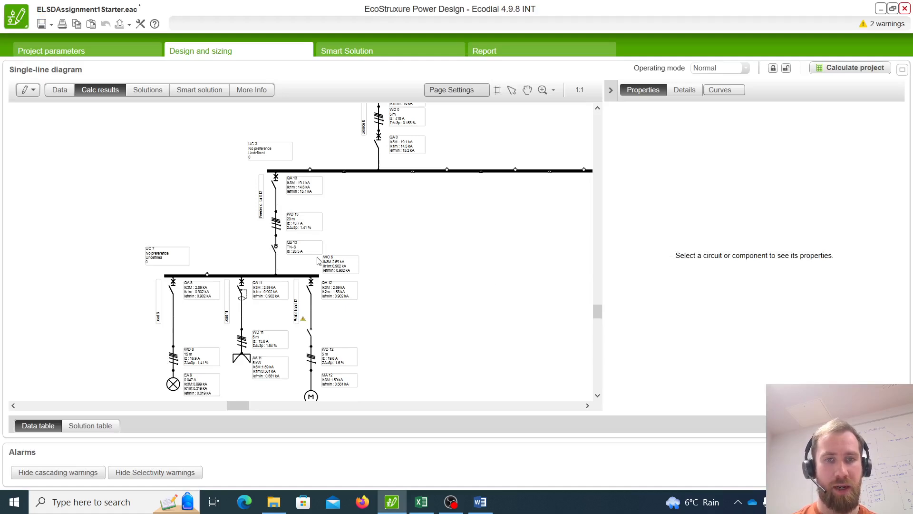
scroll(281, 255, up, 4)
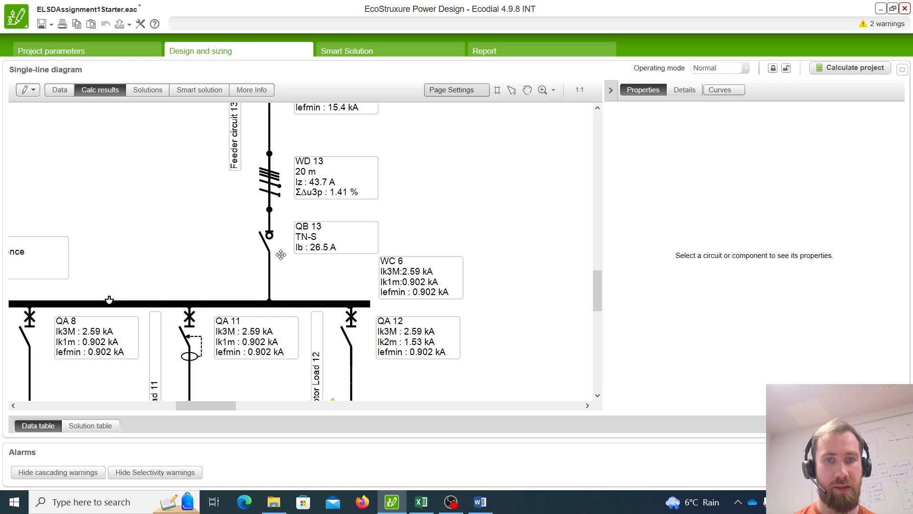
scroll(281, 254, down, 5)
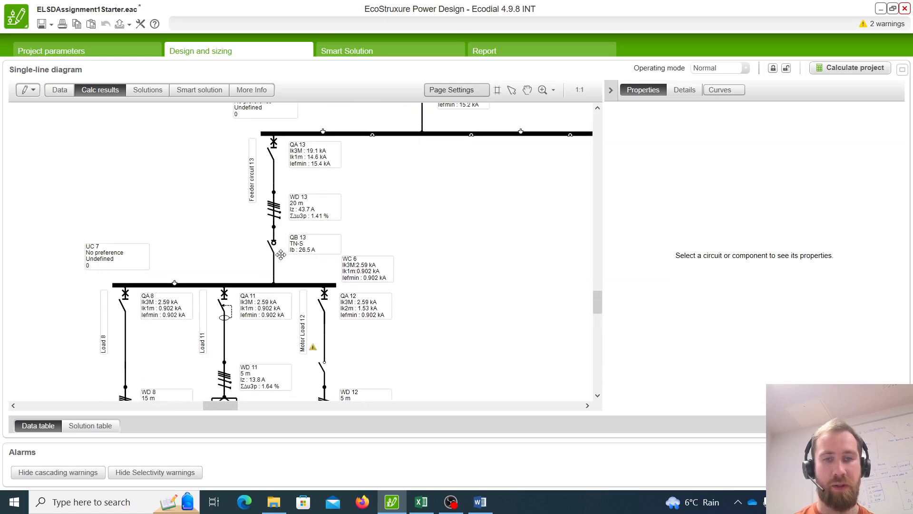
Step: Return to the Word brief and read the requirement on sizing the circuit protective conductor with the adiabatic equation
key(alt+Tab)
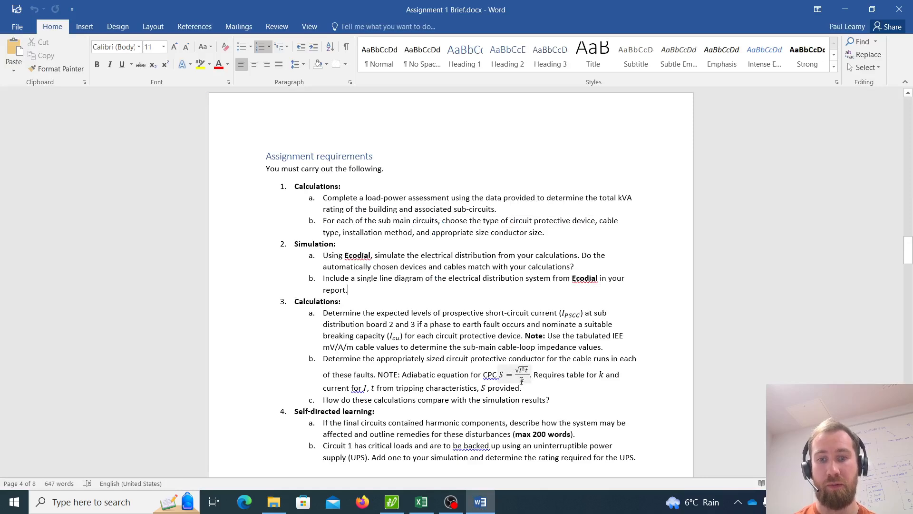
scroll(522, 373, down, 1)
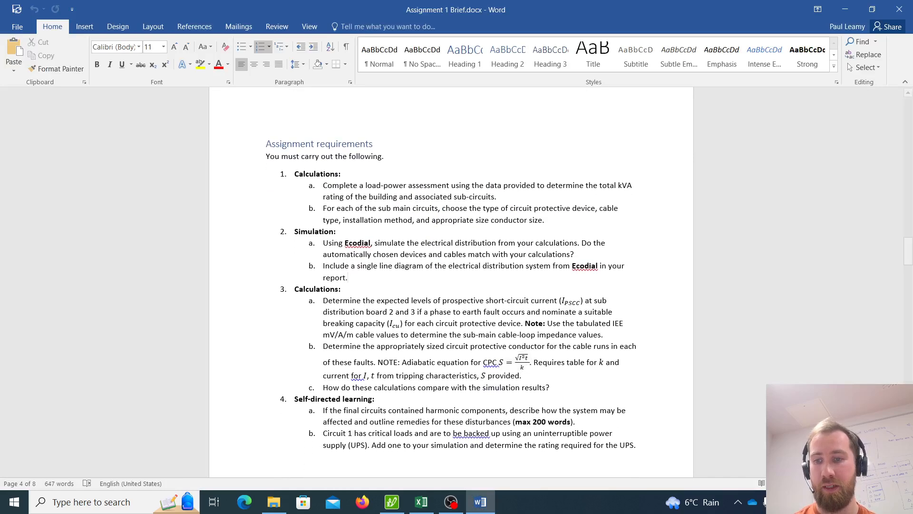
scroll(523, 359, up, 4)
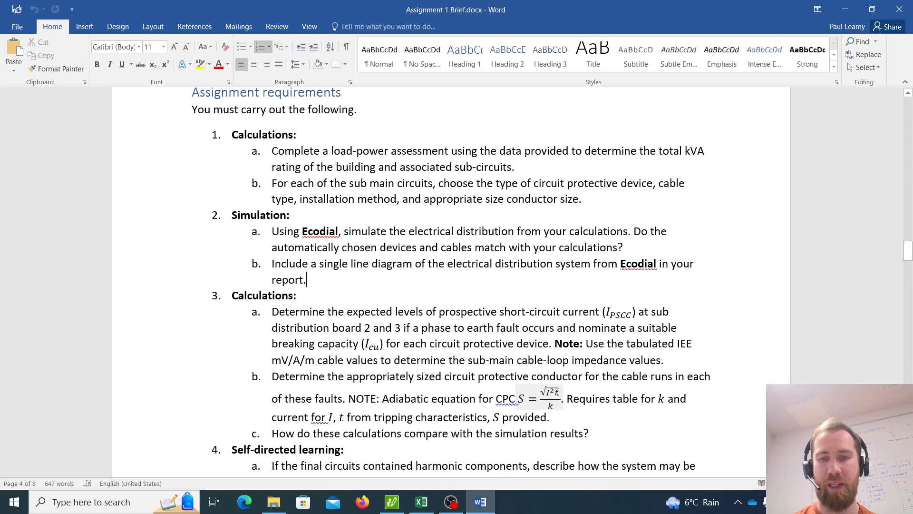
Step: Switch to Ecodial, display the solutions on the diagram and examine the circuit breaker solution of QA 13 in Feeder circuit 13
key(alt+Tab)
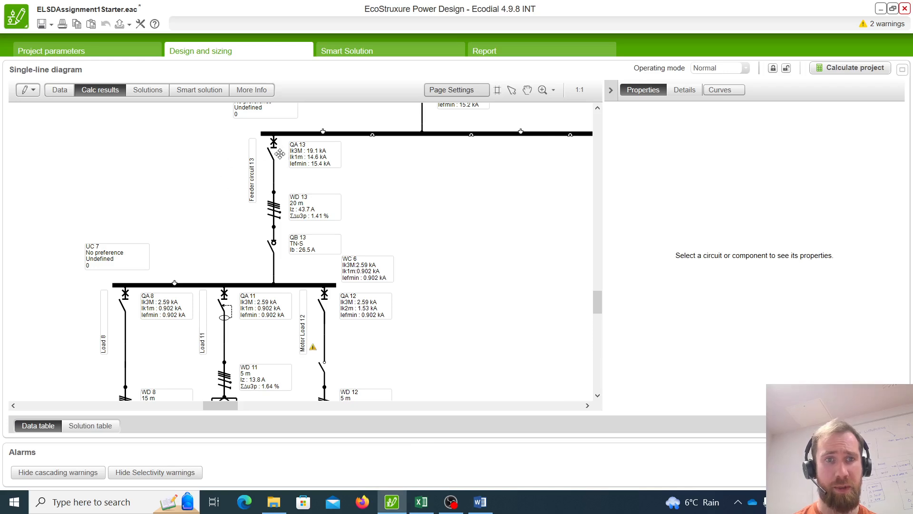
click(145, 90)
click(275, 151)
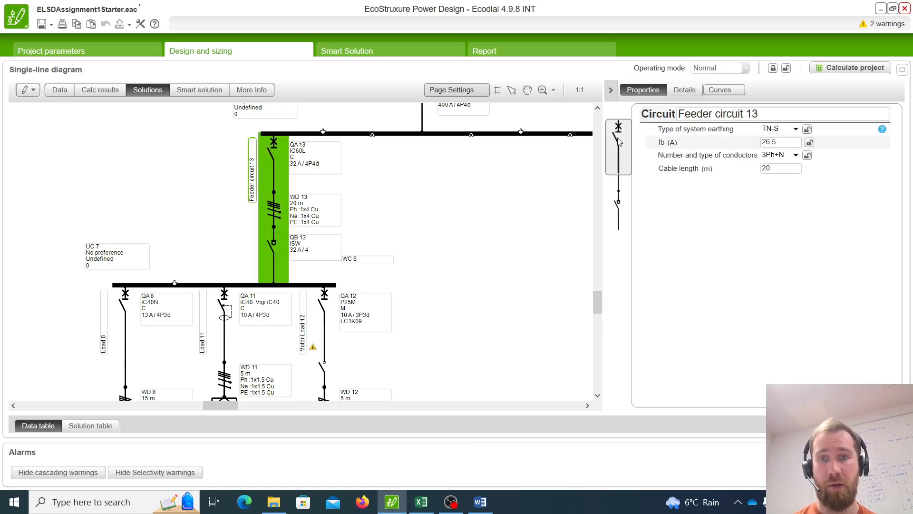
click(618, 140)
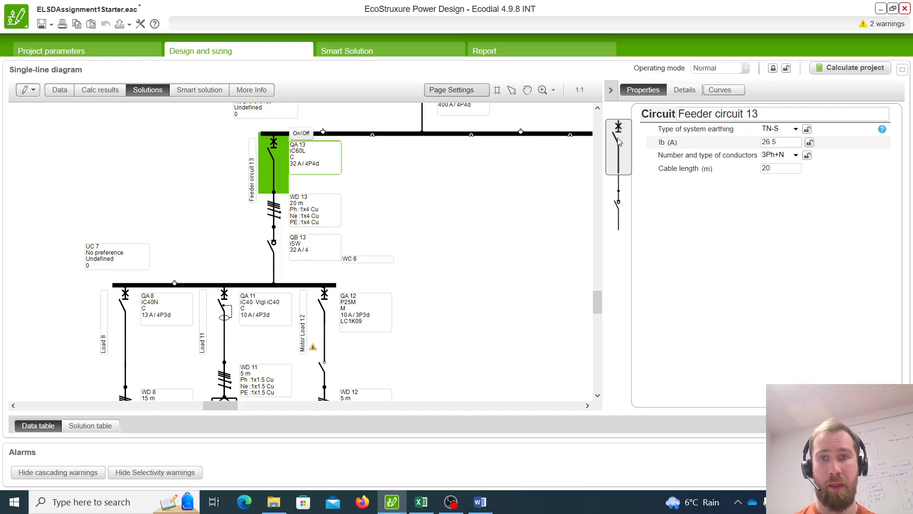
scroll(777, 280, down, 3)
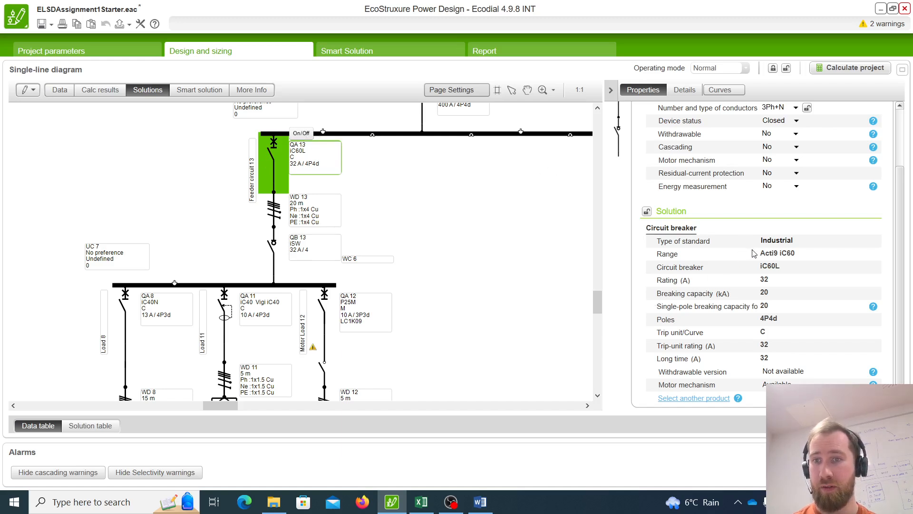
scroll(754, 253, up, 3)
scroll(754, 254, down, 3)
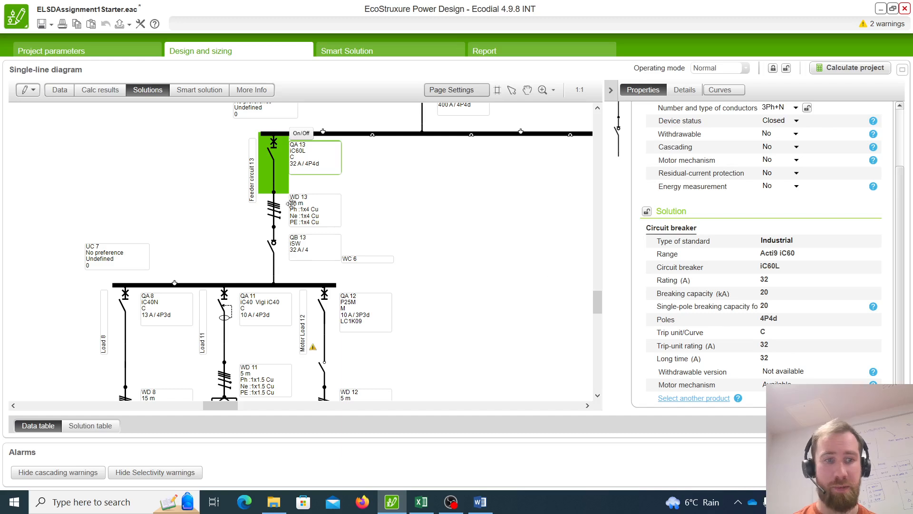
Step: Compare the solution table and data table for the circuit breakers and the LV source
click(89, 428)
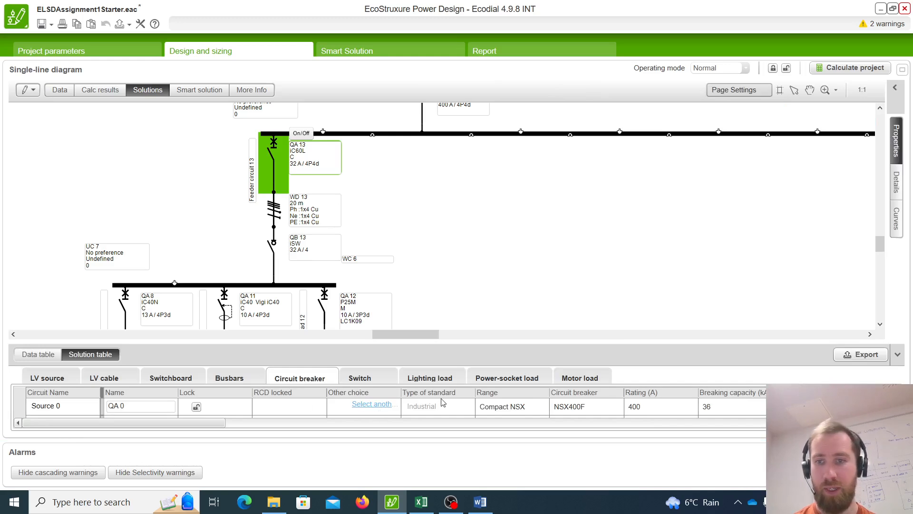
click(54, 357)
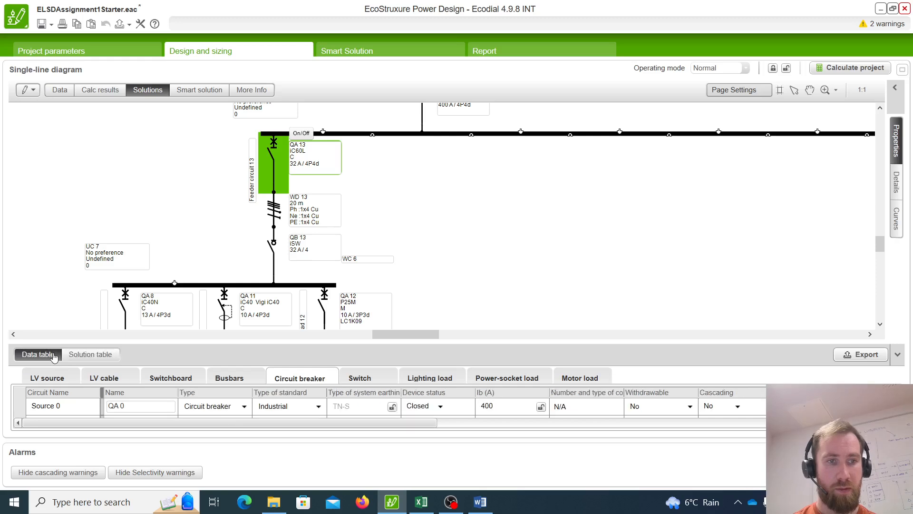
click(85, 357)
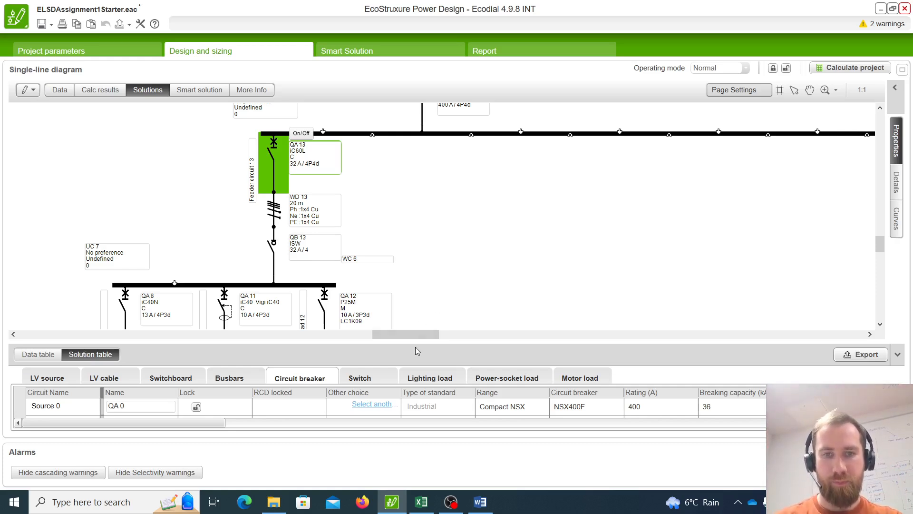
click(53, 379)
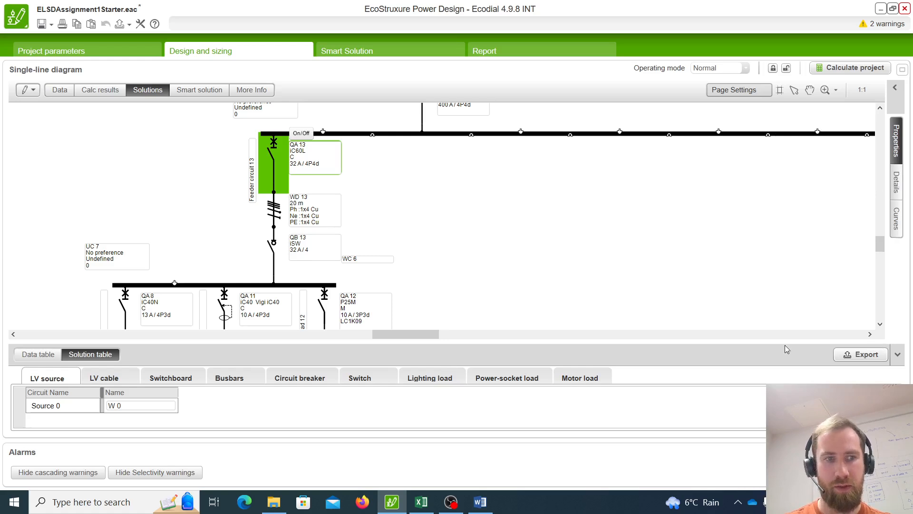
click(54, 356)
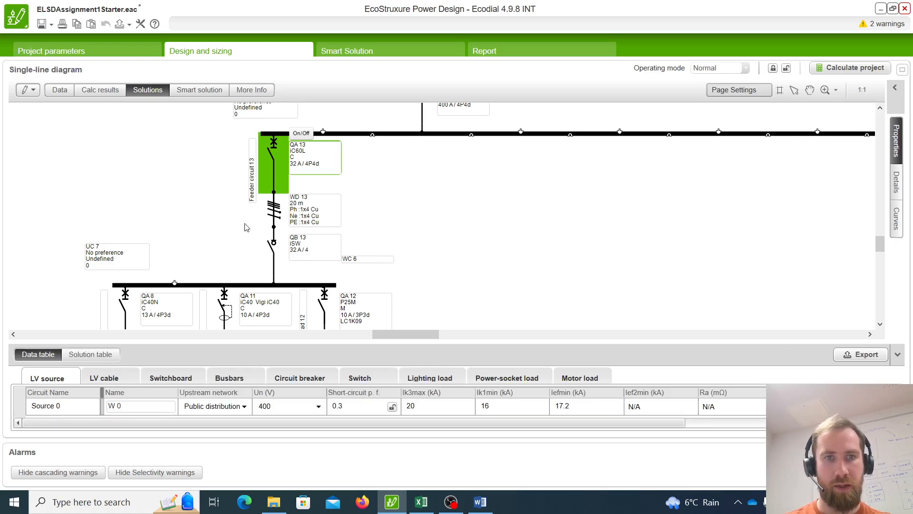
Step: Bring back the properties of Feeder circuit 13 and display the tripping curves of its circuit breaker QA 13
click(278, 242)
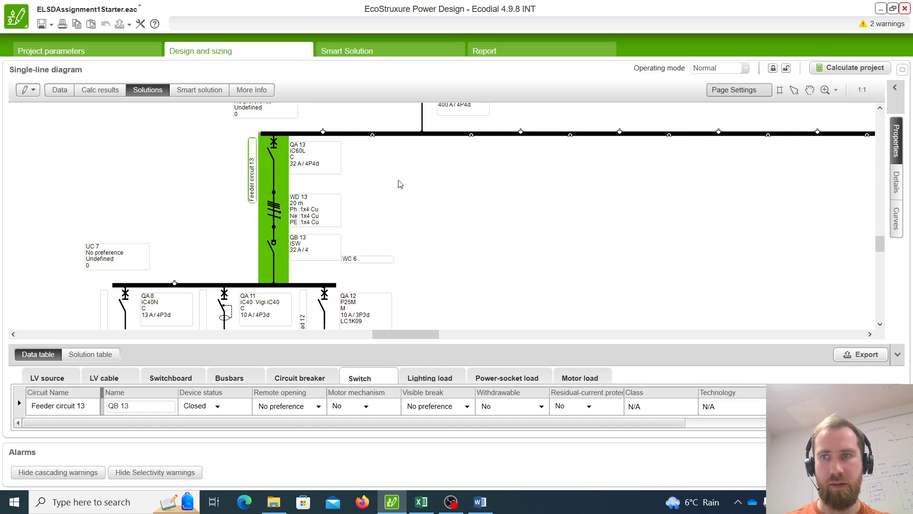
click(894, 90)
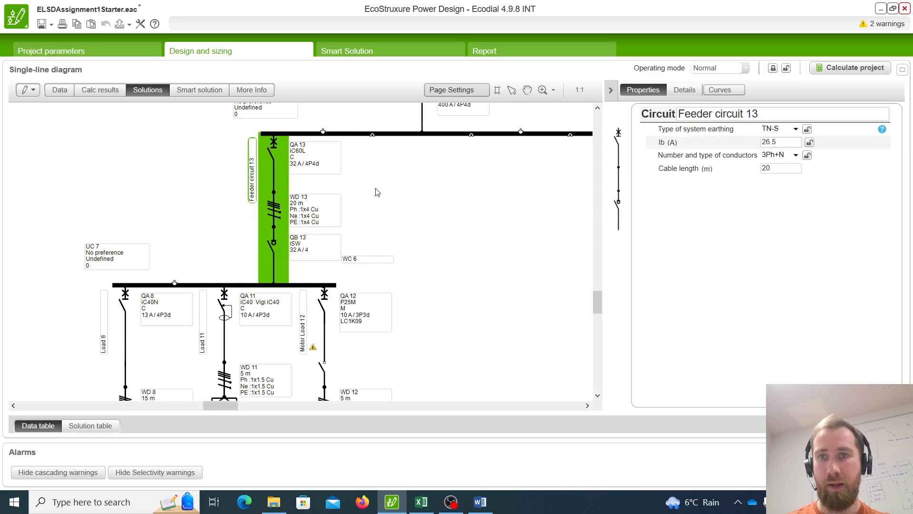
click(282, 144)
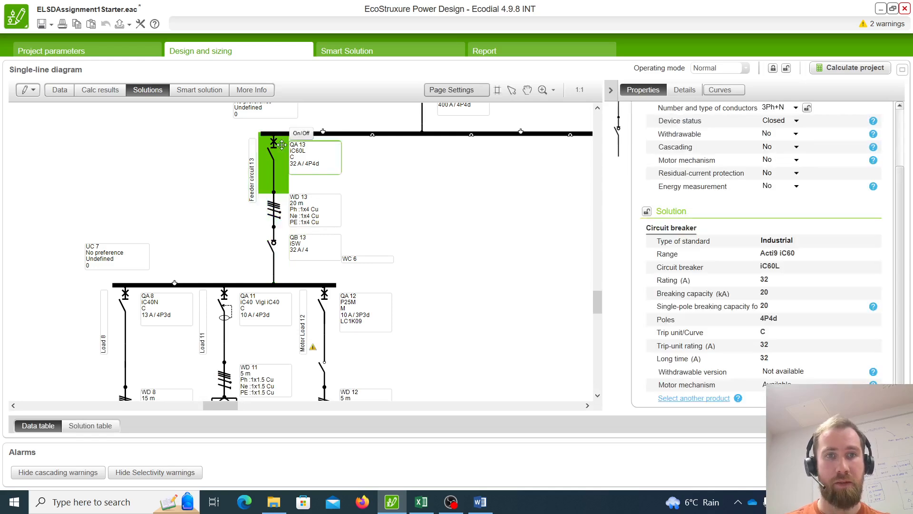
click(721, 90)
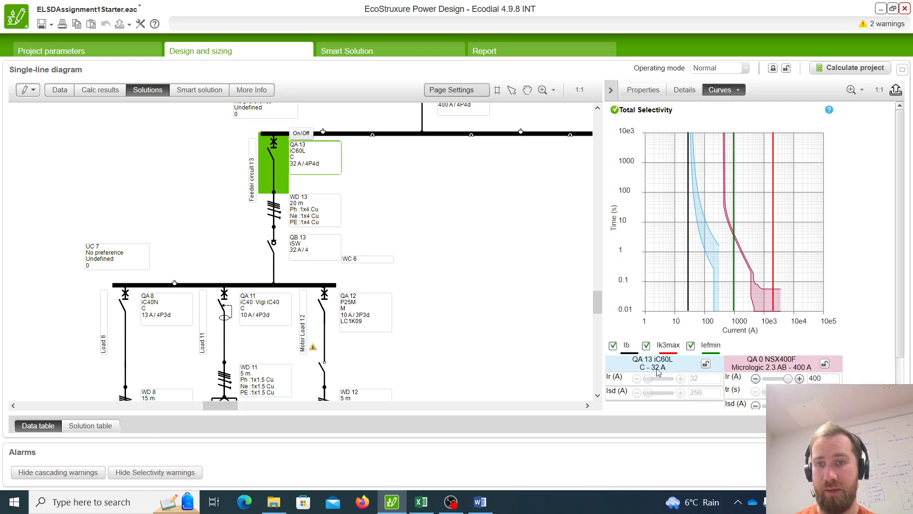
Step: Display the calculation results on the diagram and compare QA 13's tripping curve with the adiabatic equation requirement in the Word brief
click(693, 174)
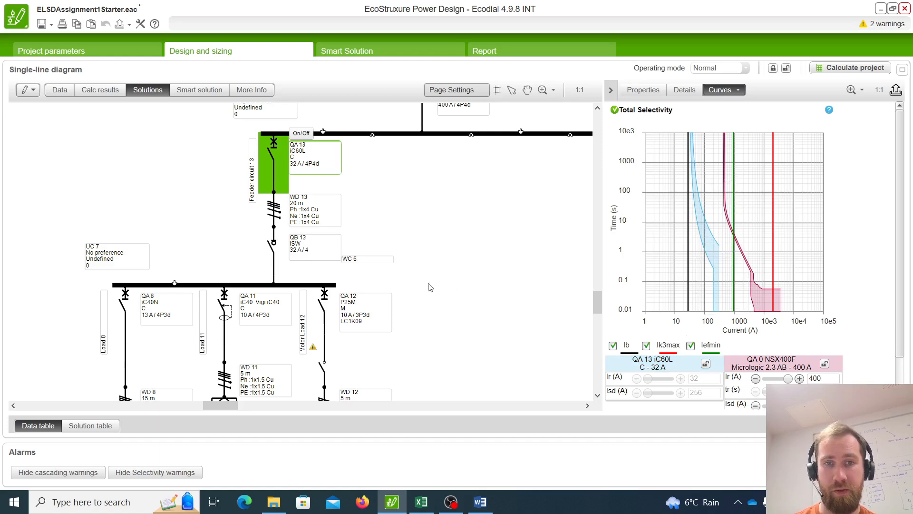
click(100, 90)
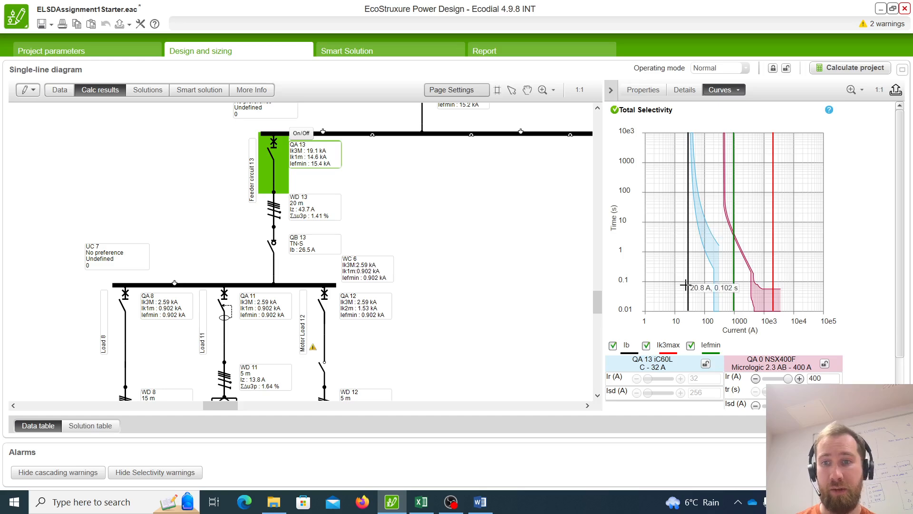
click(716, 308)
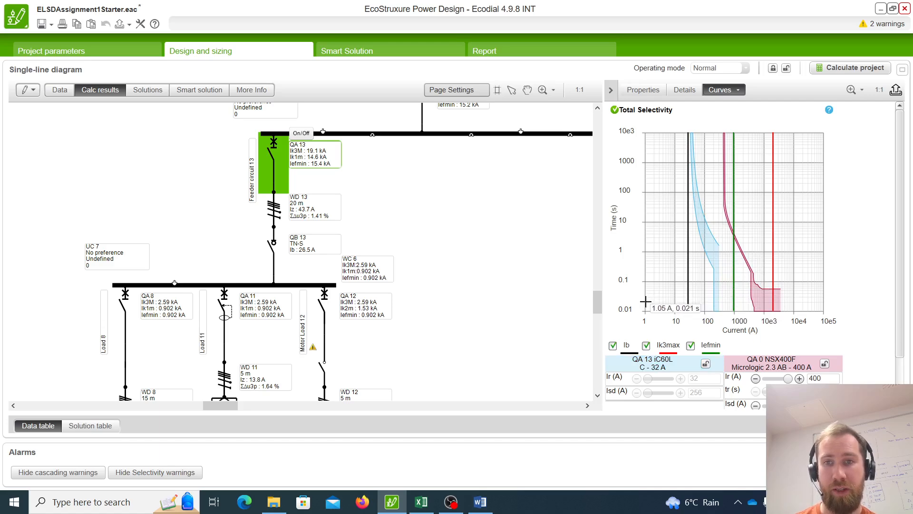
key(alt+Tab)
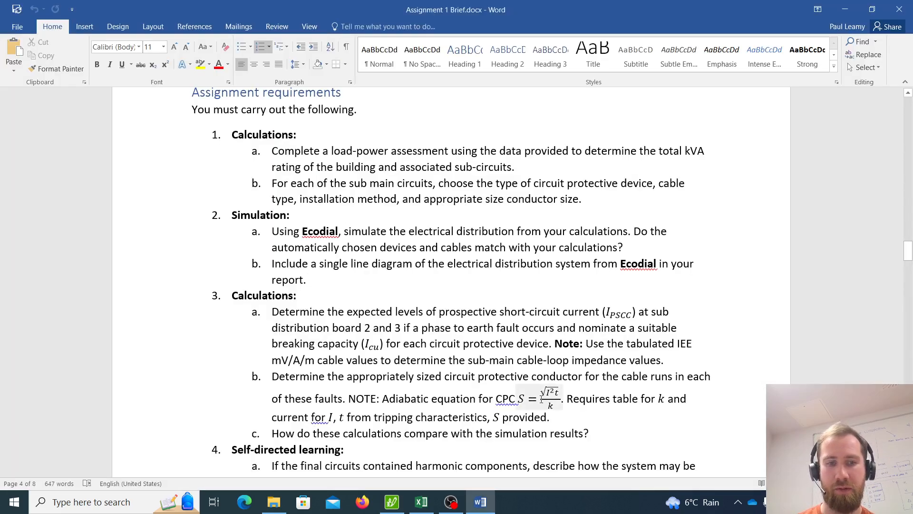
key(alt+Tab)
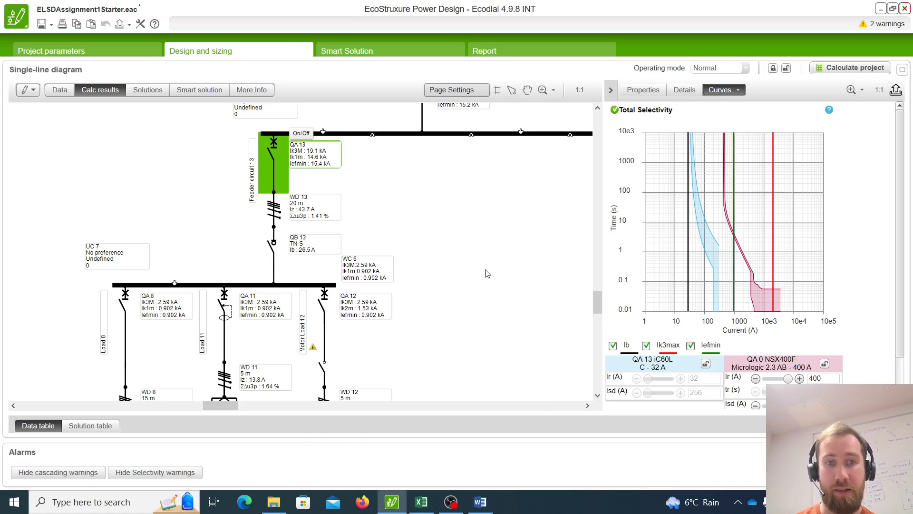
Step: Add a second feeder circuit with protection, wiring system and switch to the main busbar, beside Feeder circuit 13
click(554, 94)
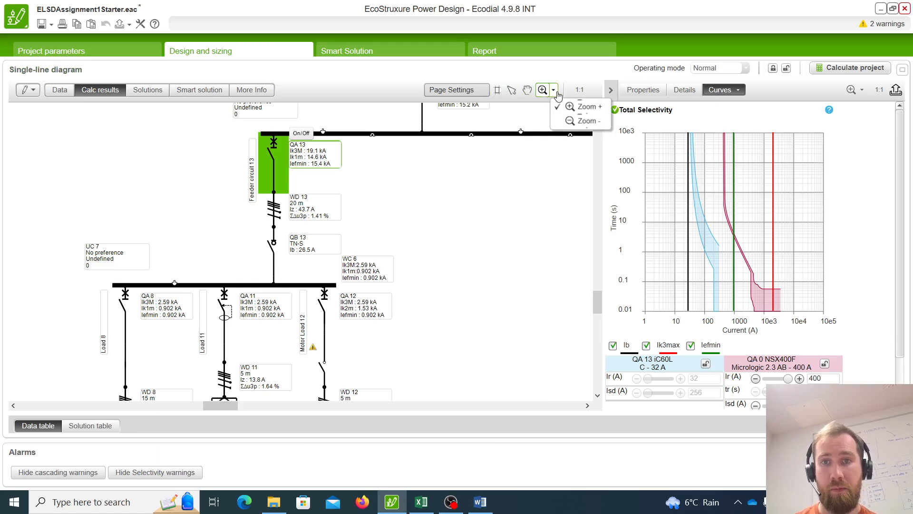
click(573, 120)
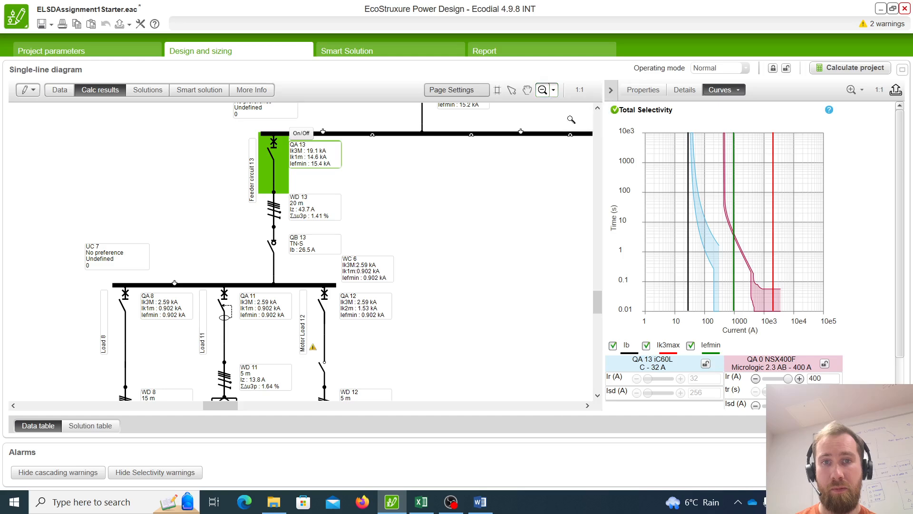
click(501, 248)
click(501, 247)
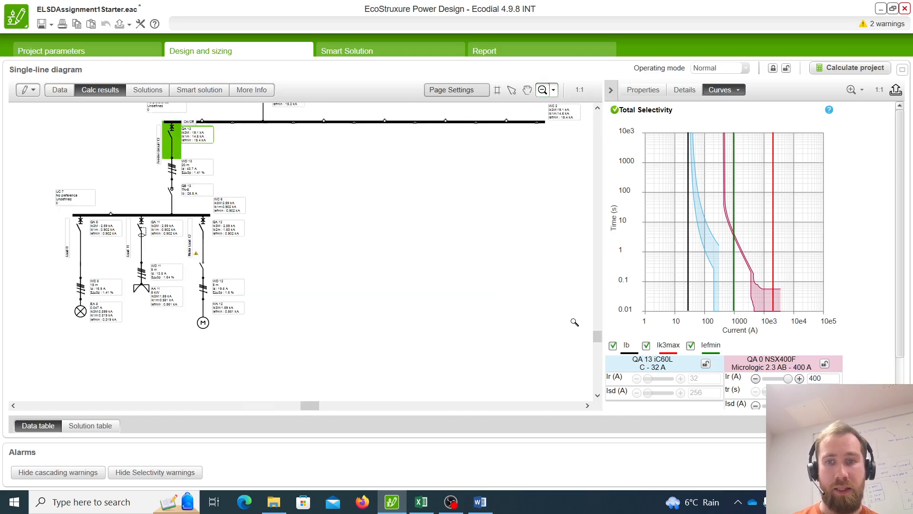
drag(599, 342, 601, 320)
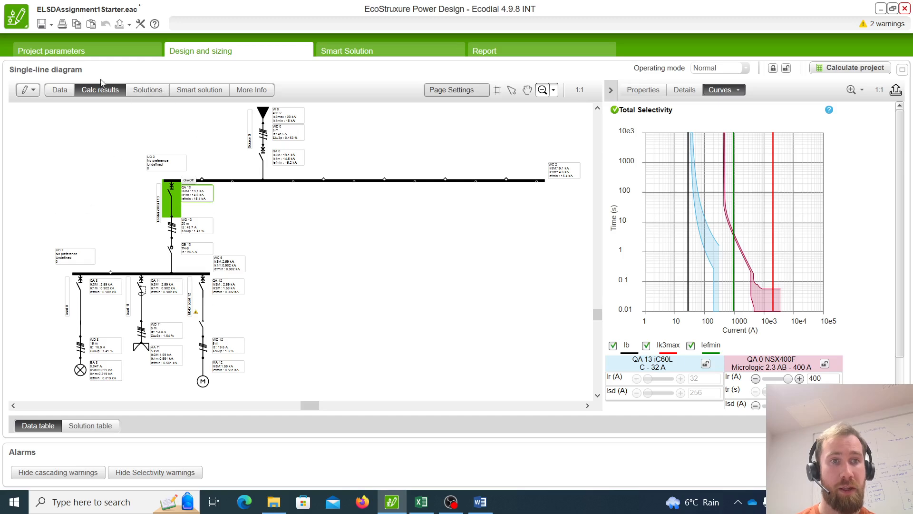
click(34, 91)
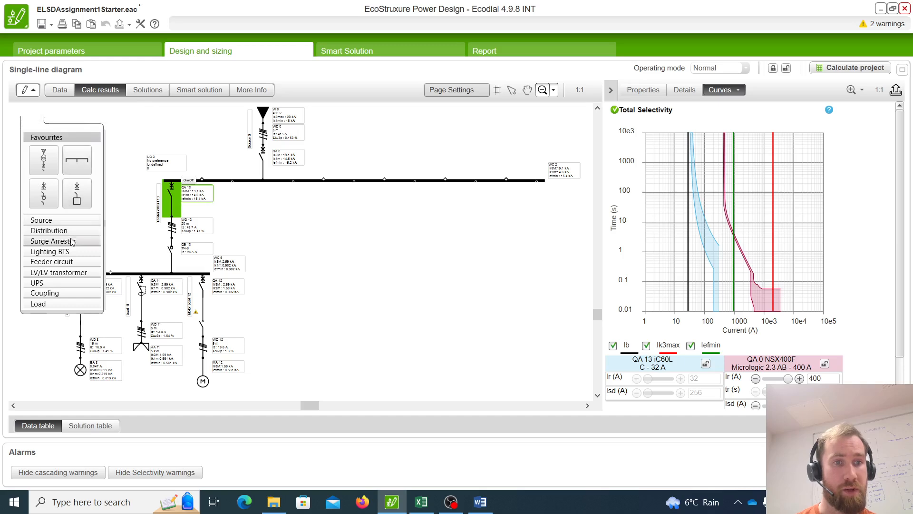
click(68, 263)
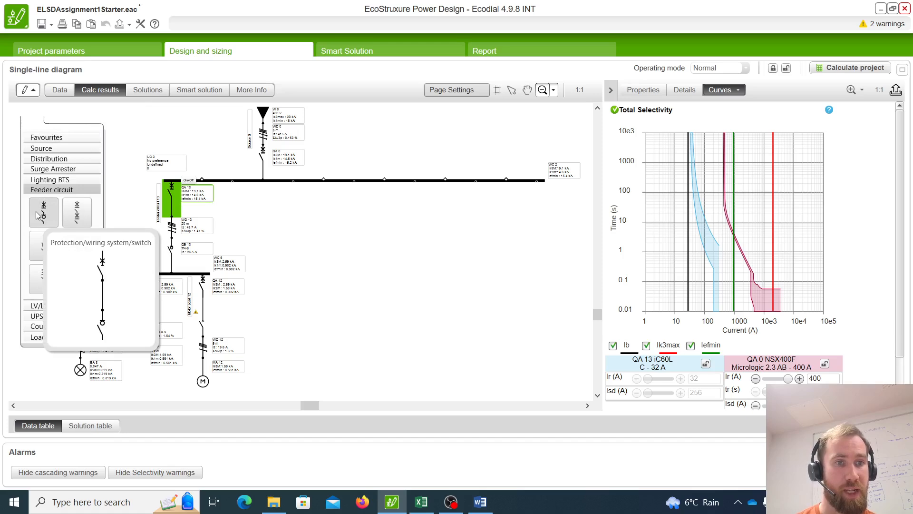
drag(38, 214, 348, 228)
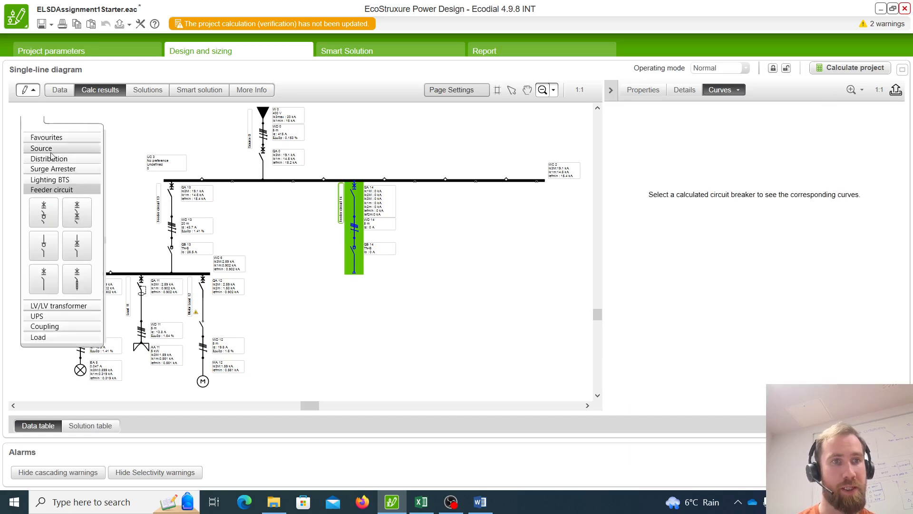
Step: Place a busbar below the new feeder circuit and extend both of its ends to make room for four loads
drag(43, 181, 344, 275)
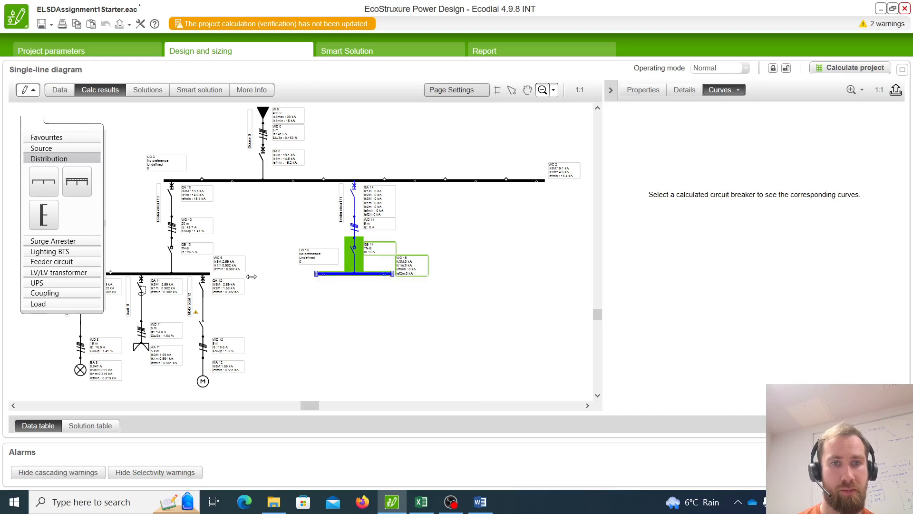
drag(251, 276, 252, 276)
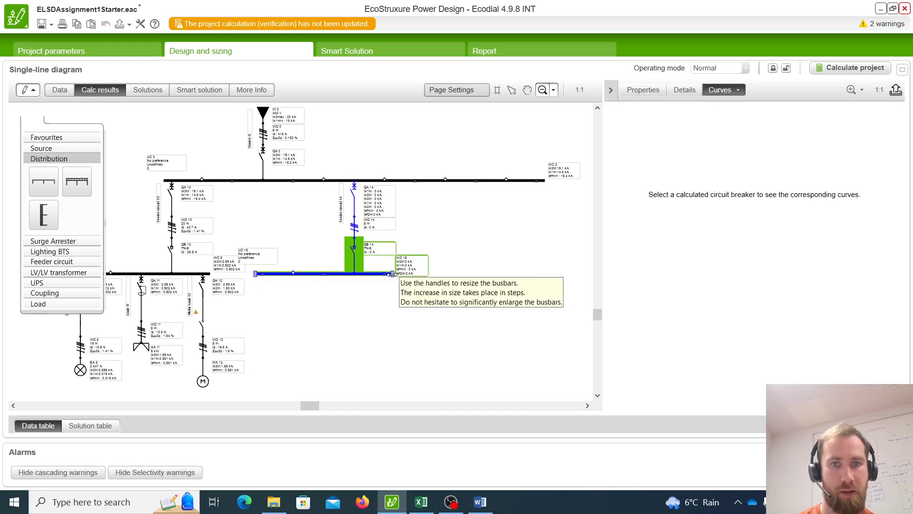
drag(445, 279, 454, 279)
click(420, 319)
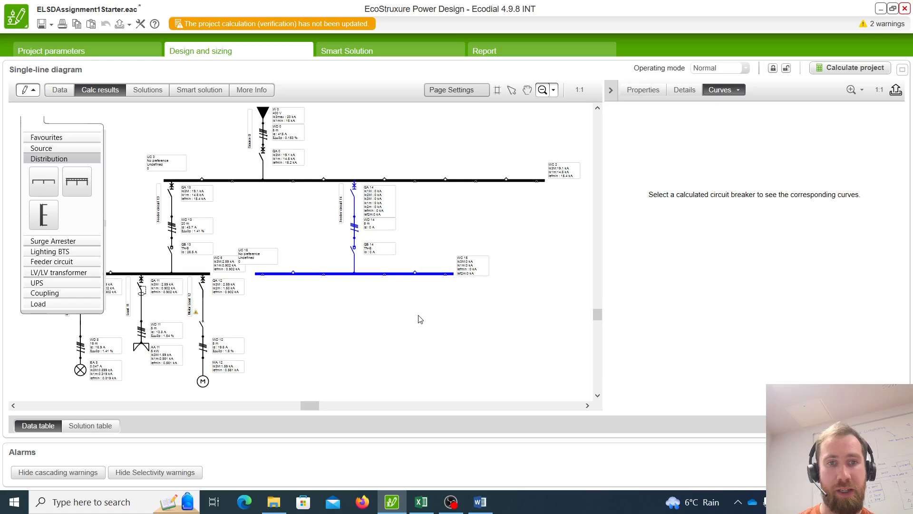
Step: Switch to the Excel load schedule and read the Cct. 2 values from cable route length to mechanical services
key(alt+Tab)
key(alt+Tab)
key(alt+Tab)
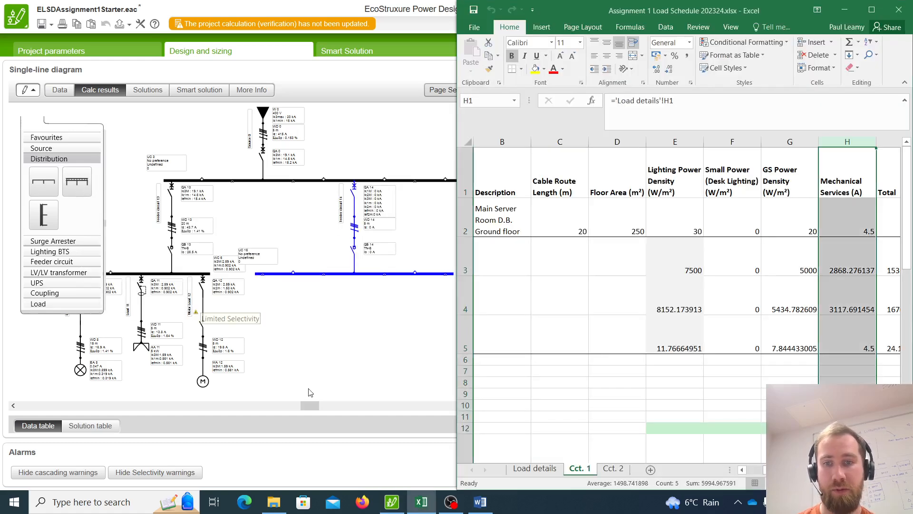
click(614, 469)
scroll(775, 364, right, 2)
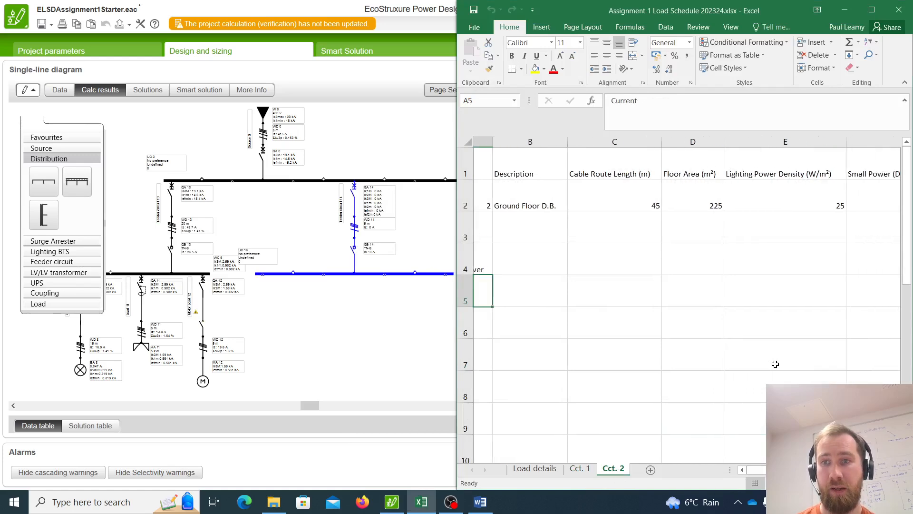
scroll(680, 182, right, 2)
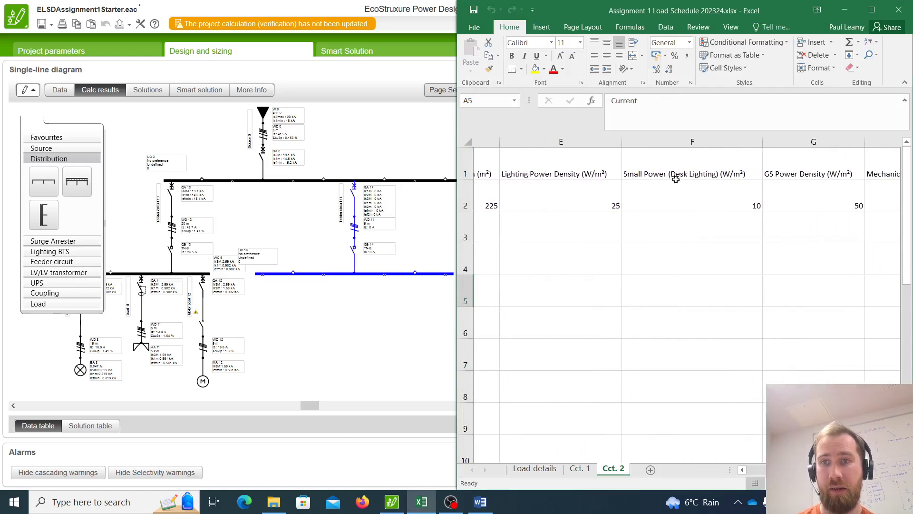
scroll(835, 206, right, 1)
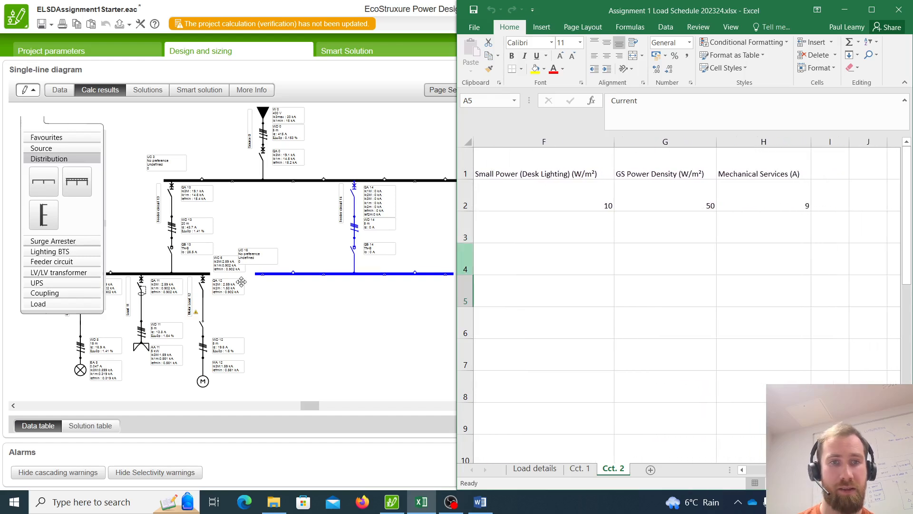
Step: Switch back to Ecodial and connect a lighting load, a generic load, a socket load and a motor load to the new busbar
click(350, 327)
click(47, 304)
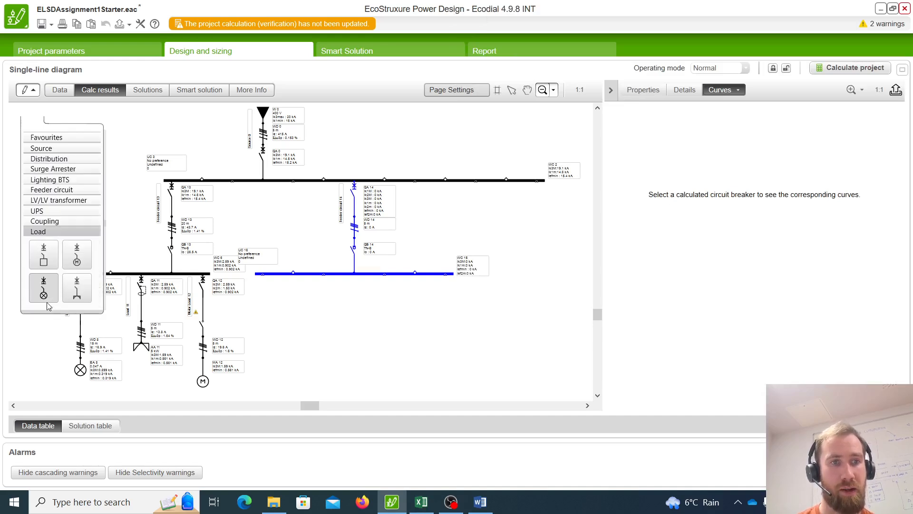
drag(47, 306, 264, 313)
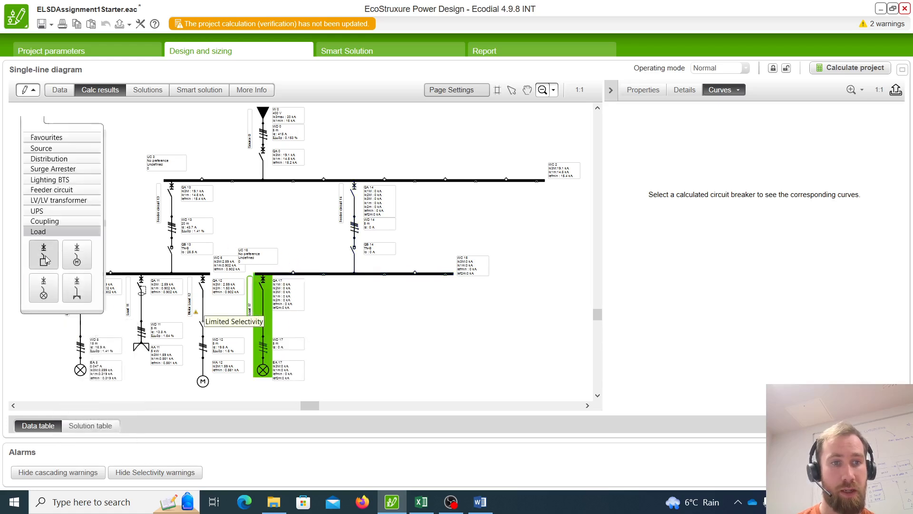
drag(45, 260, 321, 330)
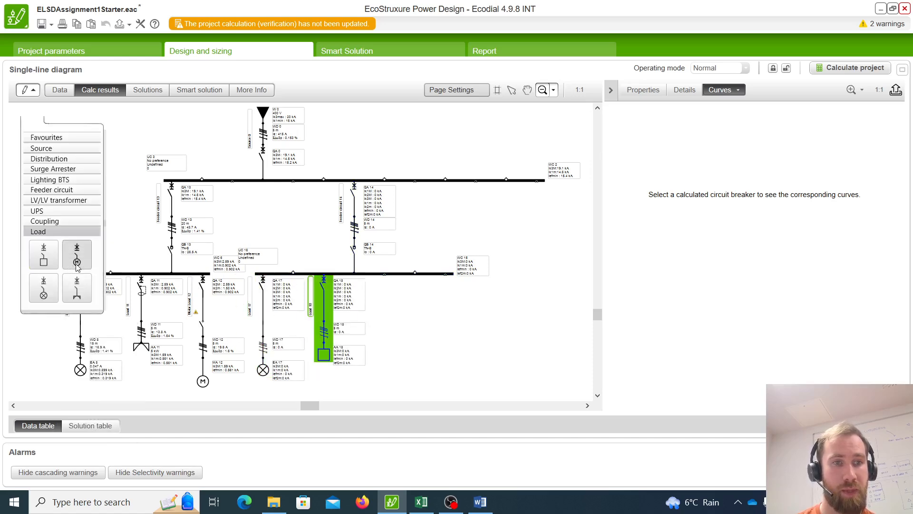
drag(77, 288, 395, 317)
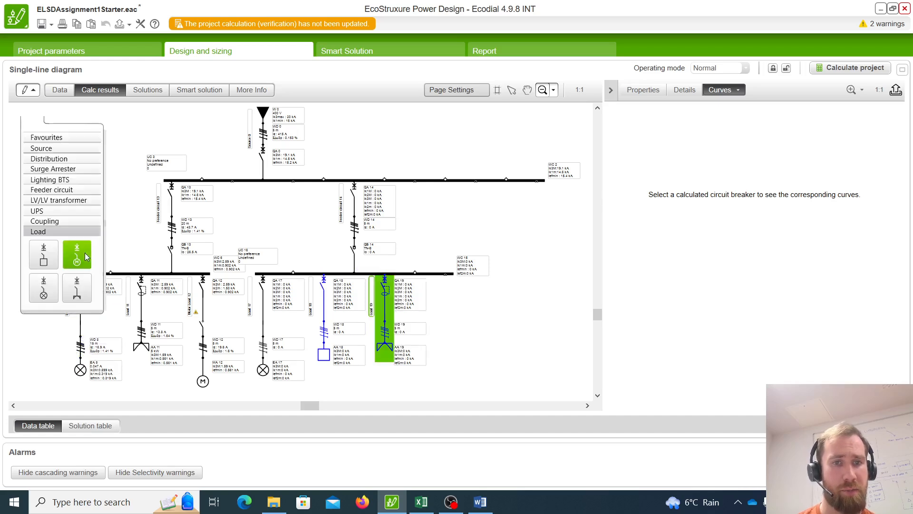
drag(86, 257, 451, 330)
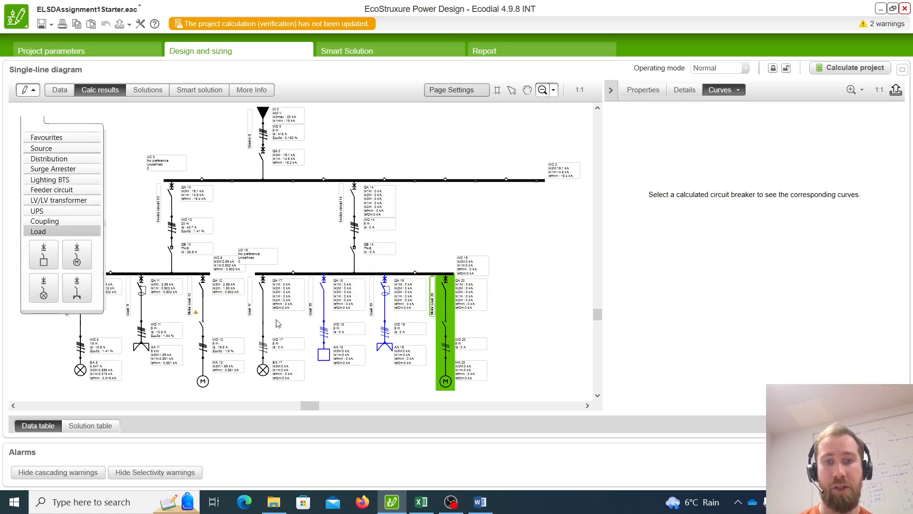
Step: Review the new lighting, socket and motor loads and Feeder circuit 14 by selecting them in turn on the diagram
click(270, 307)
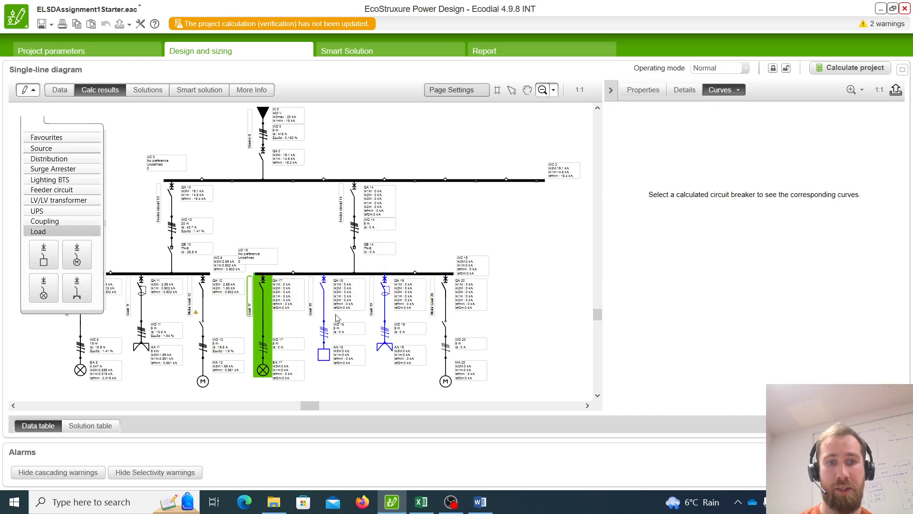
click(325, 320)
click(386, 324)
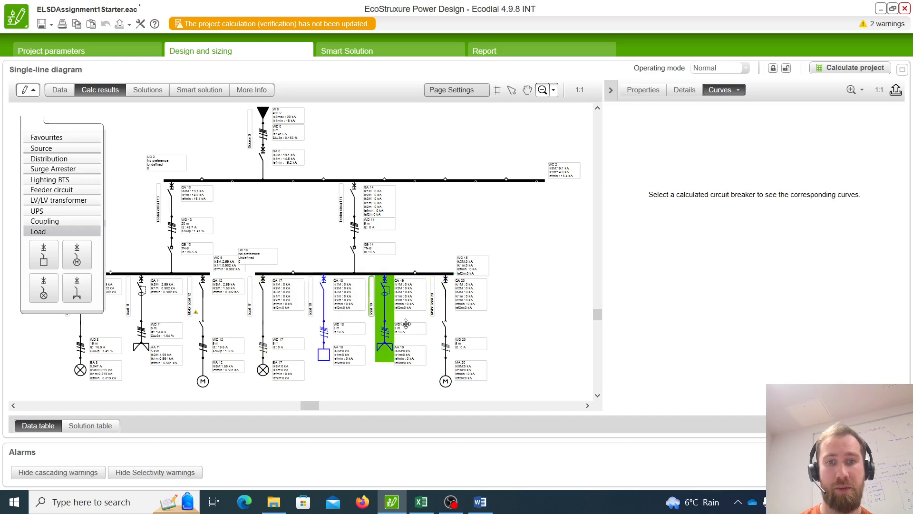
click(451, 331)
click(358, 218)
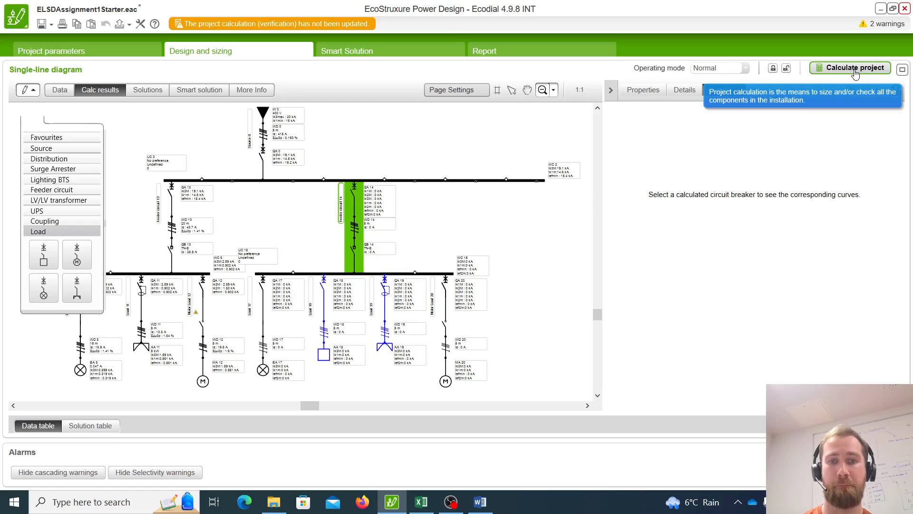
key(alt+Tab)
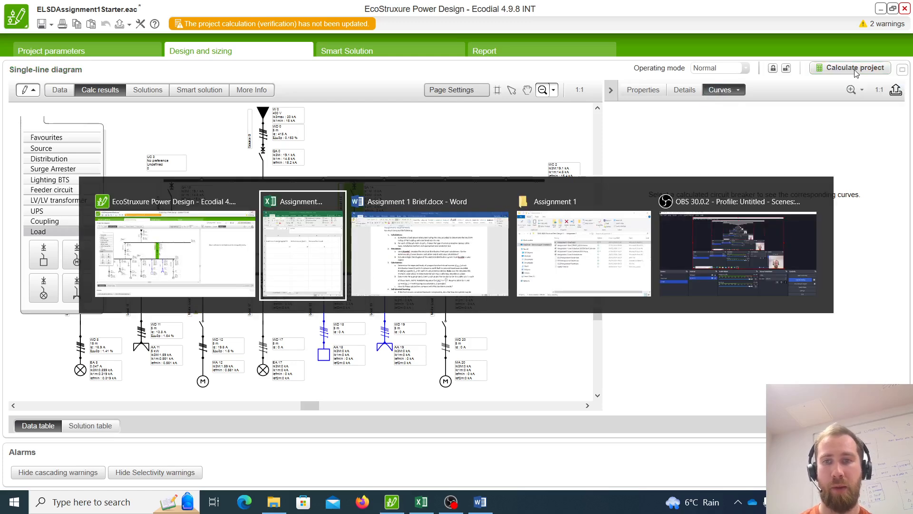
key(alt+Tab)
key(alt+Tab)
key(alt+Tab)
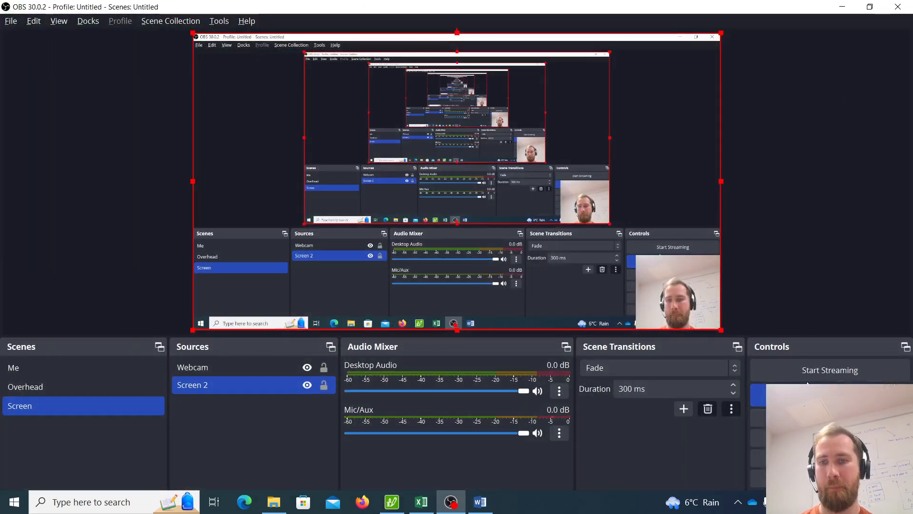